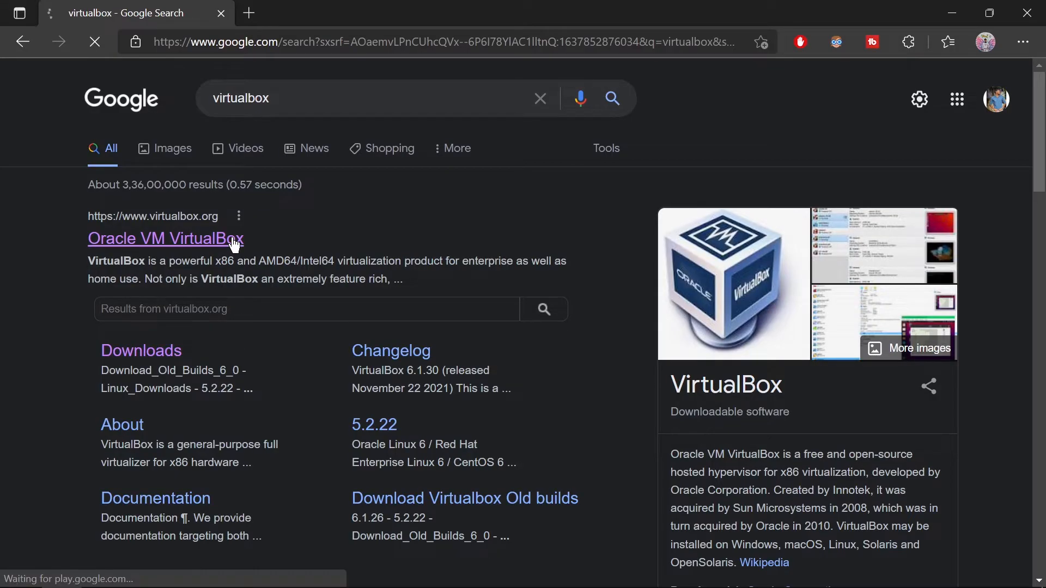
Download the VirtualBox 6.1.30 Windows installer from virtualbox.org, run it, and open a new tab
click(235, 244)
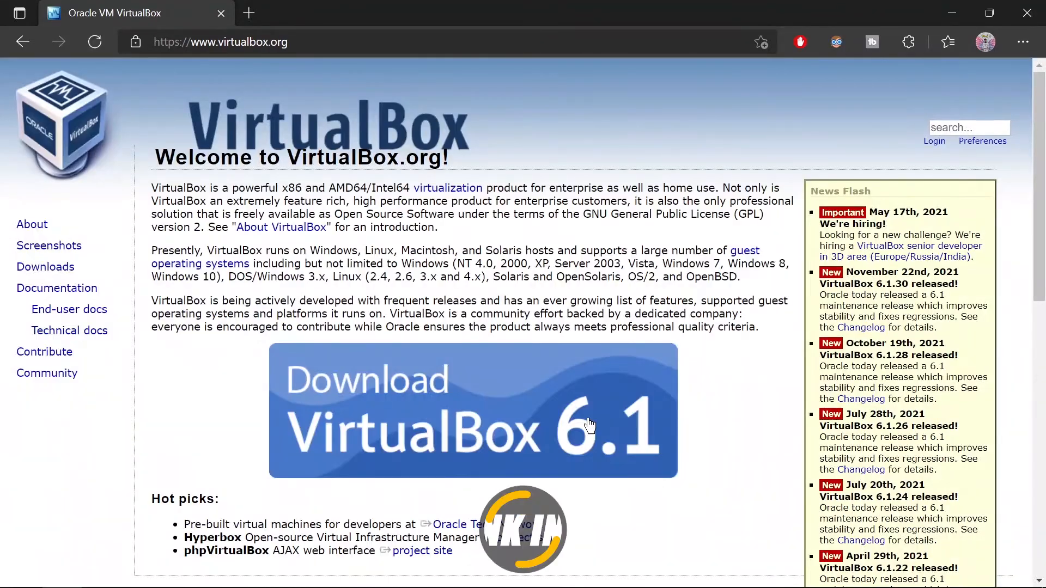
click(599, 433)
drag(280, 371, 186, 371)
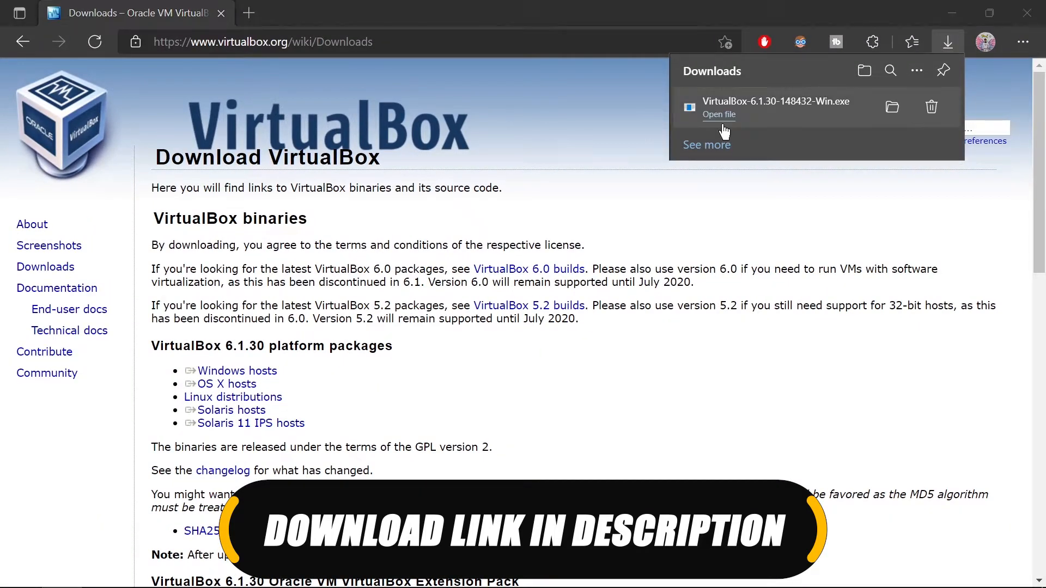
click(719, 116)
click(250, 12)
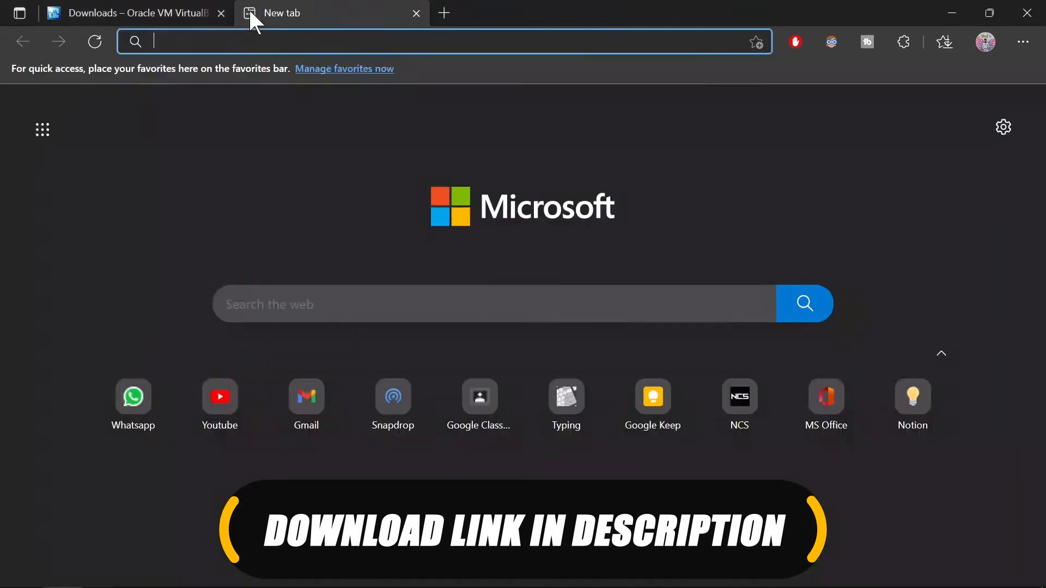
Search the web for 'ubuntu linux'
text(linuc)
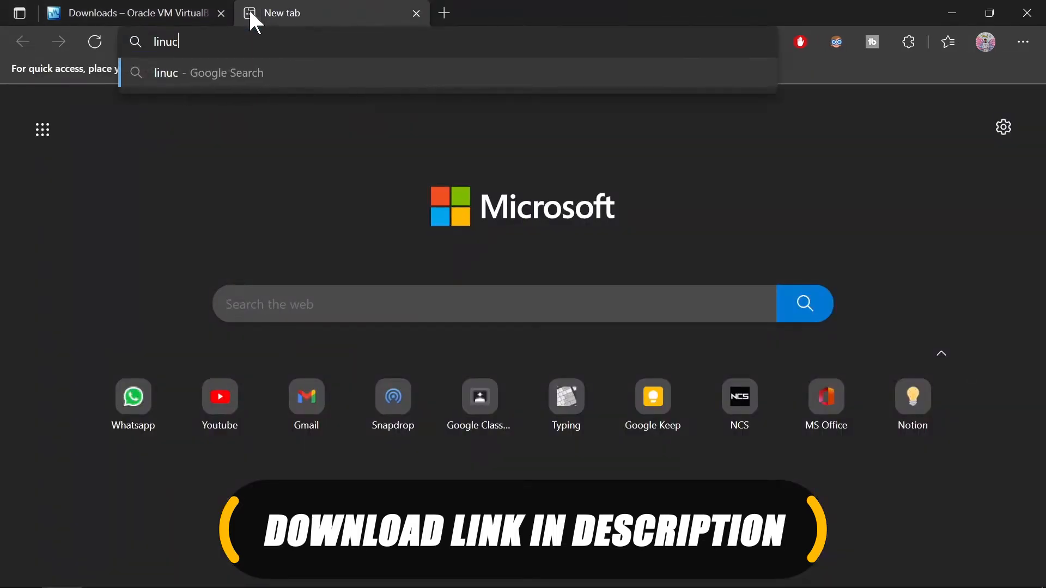
click(255, 38)
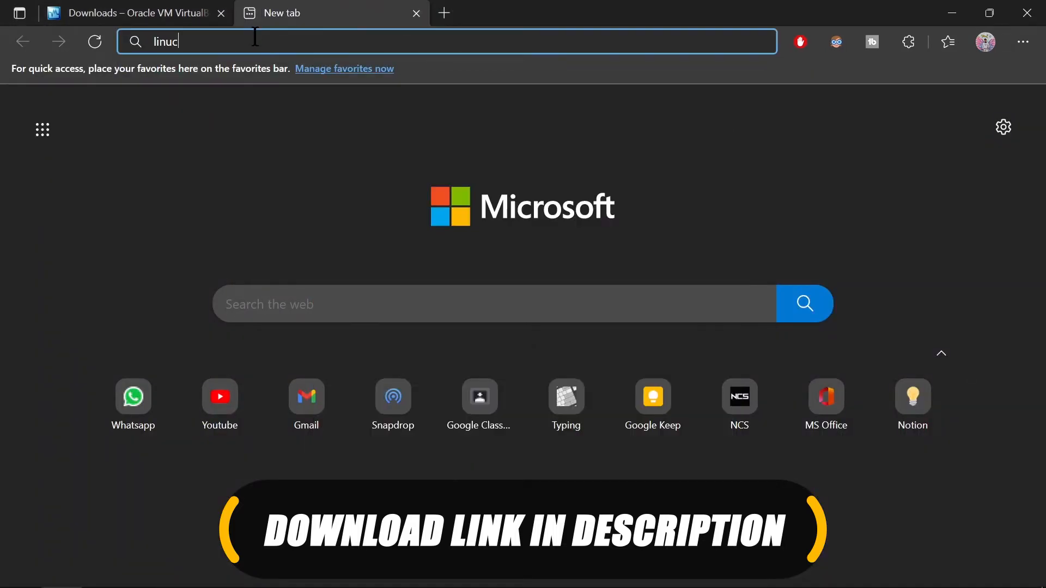
key(BackSpace)
text(x)
key(Home)
text(ubuntu)
key(Return)
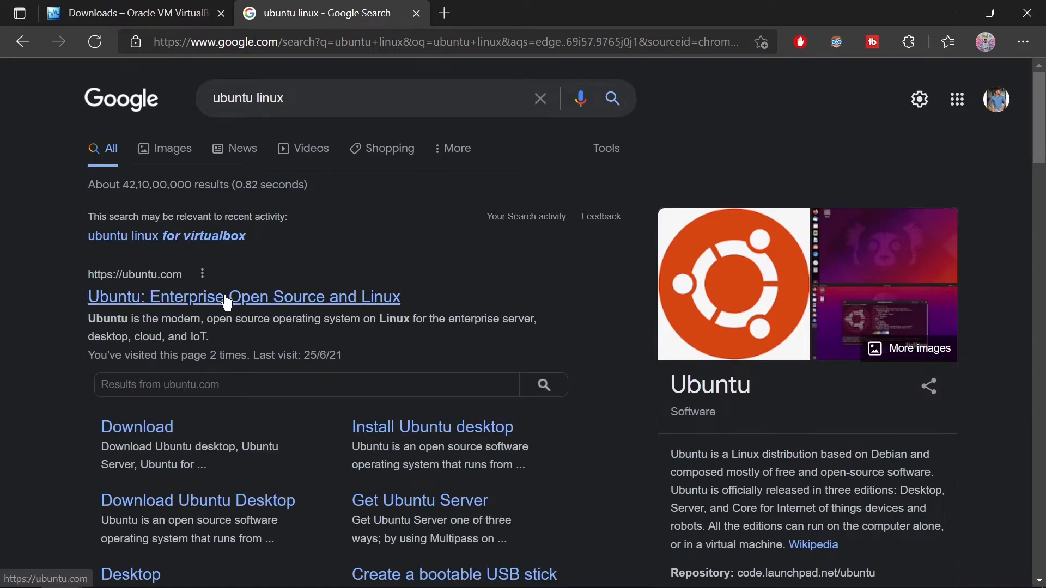
On ubuntu.com, accept cookies and download Ubuntu Desktop 20.04 LTS
click(226, 301)
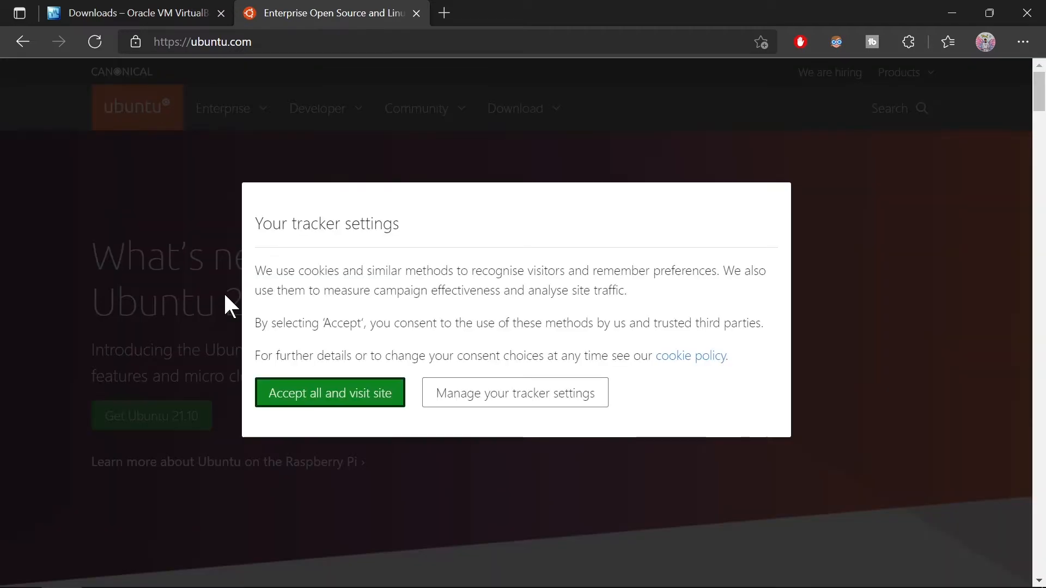
click(397, 408)
click(578, 109)
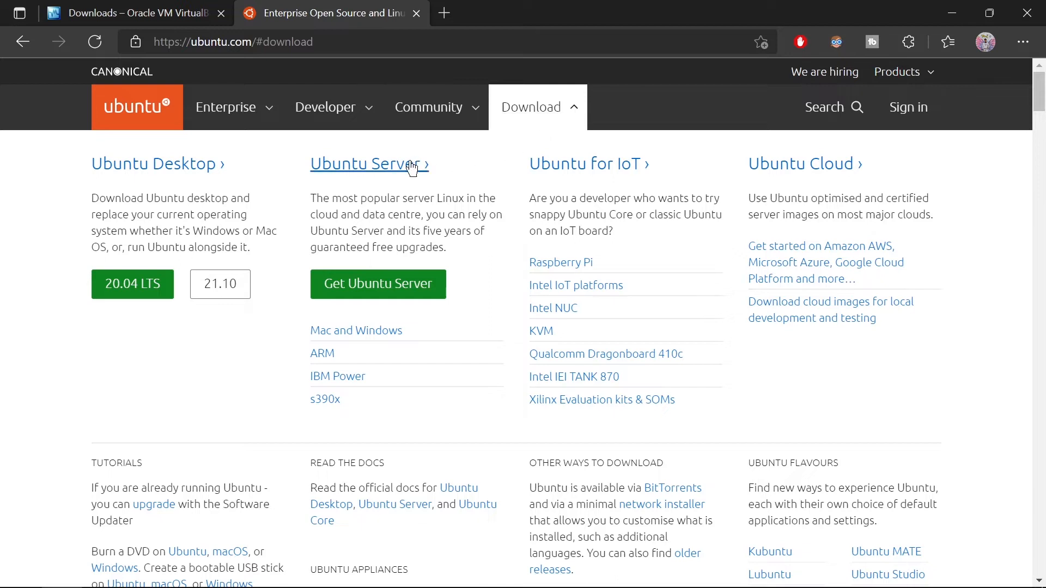
click(140, 298)
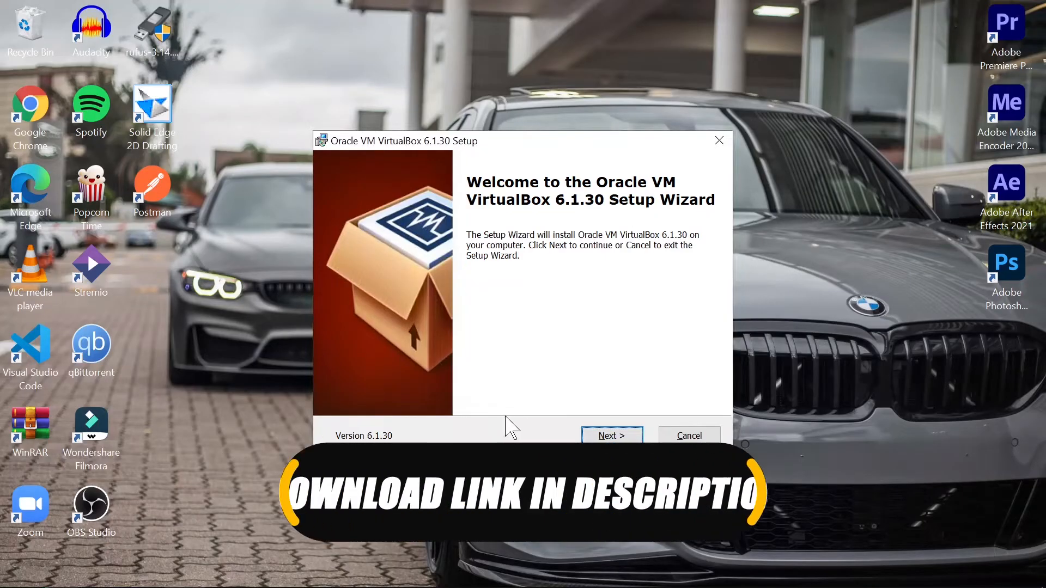
Advance VirtualBox setup with the Quick Launch Bar shortcut and file associations unchecked
click(632, 438)
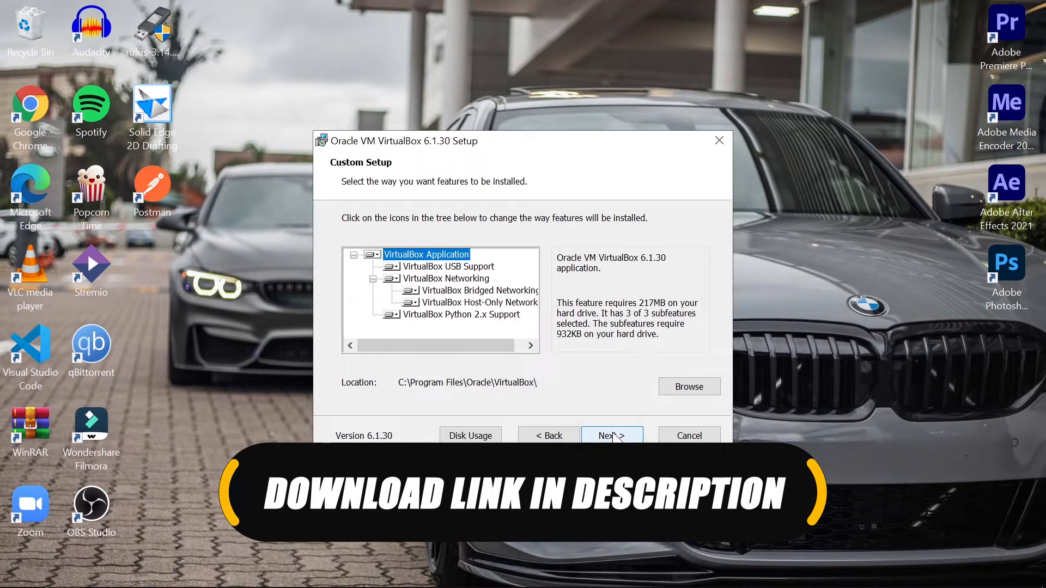
click(614, 436)
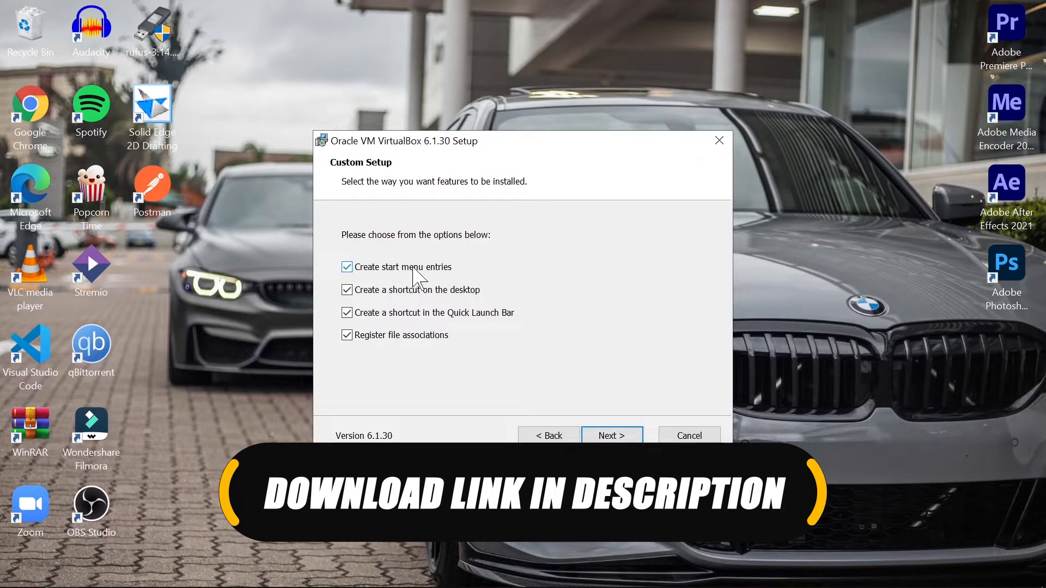
click(424, 313)
click(424, 336)
click(612, 436)
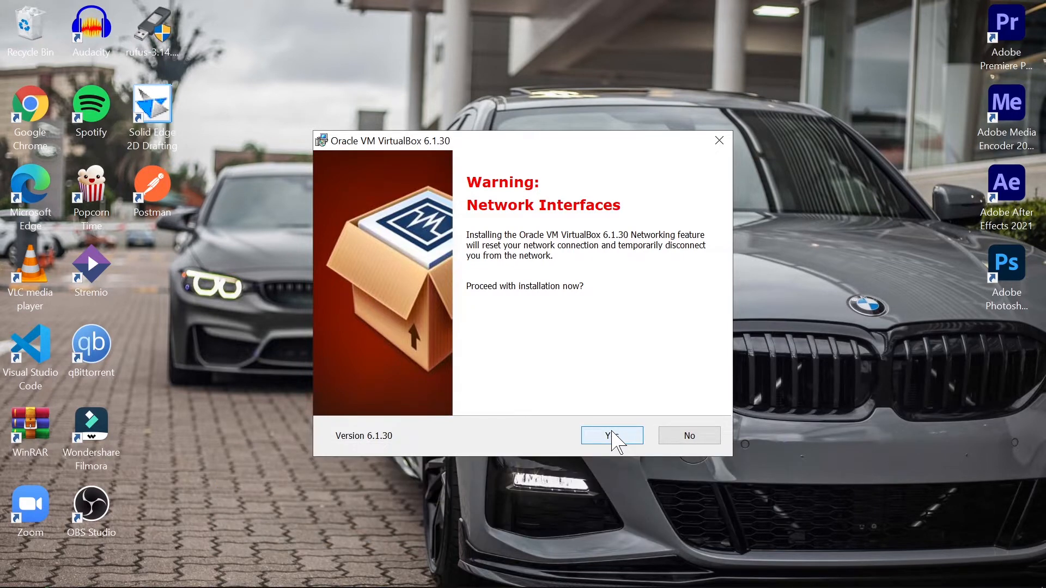
Accept the network interruption warning, start the installation, and return to Edge
click(616, 438)
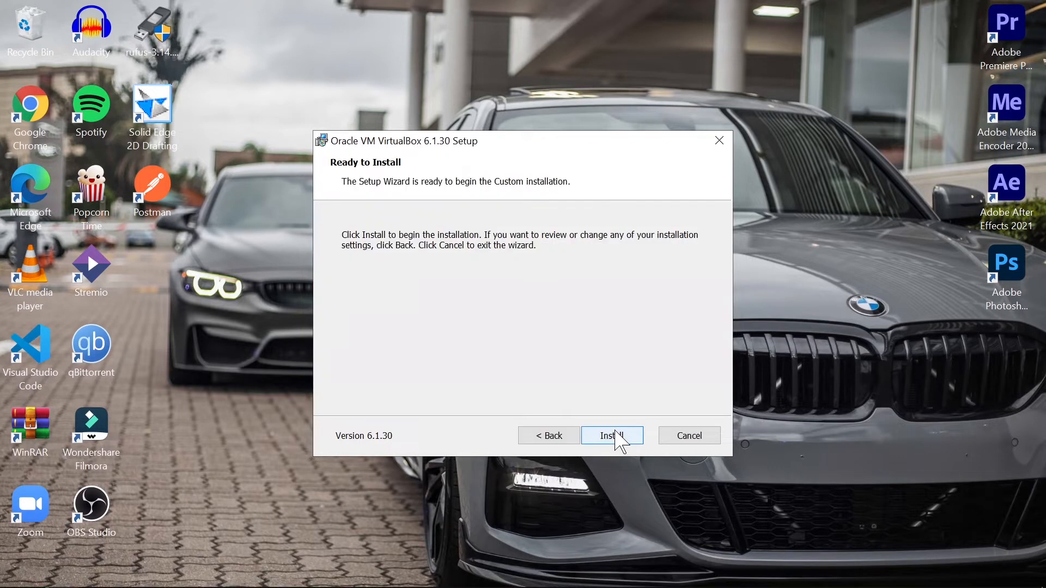
click(616, 438)
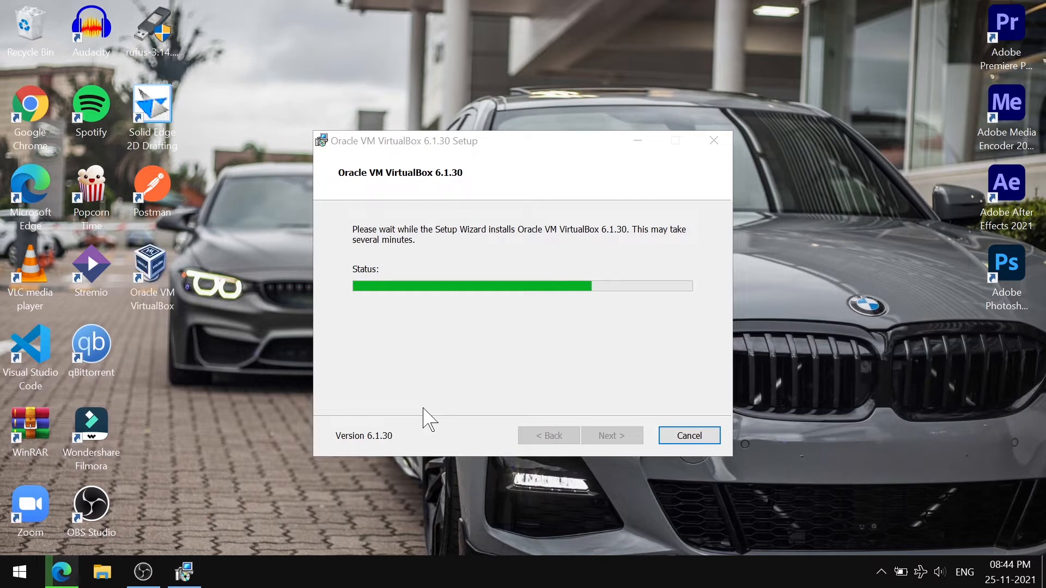
mouse_move(168, 578)
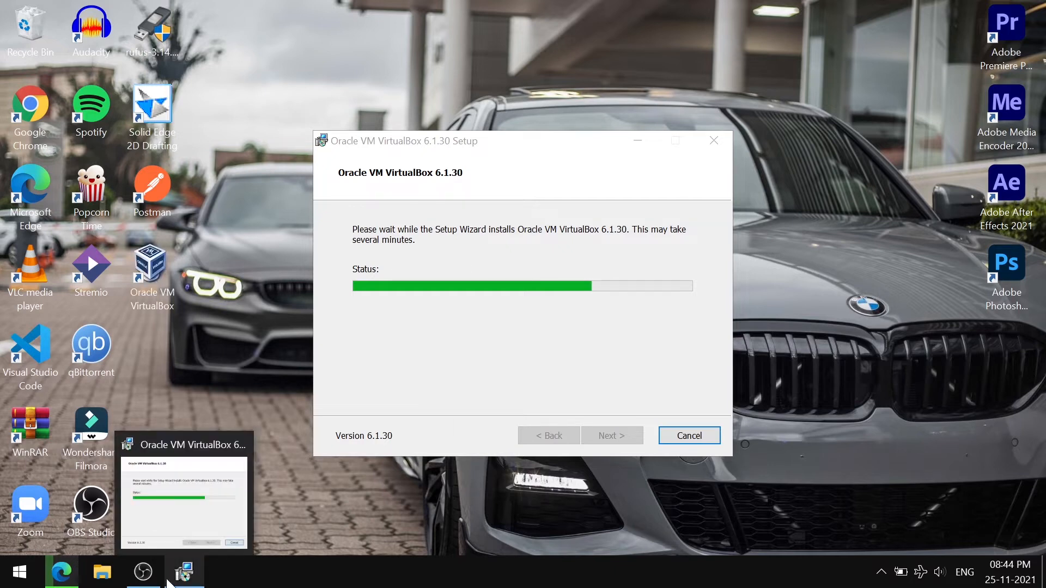
click(62, 572)
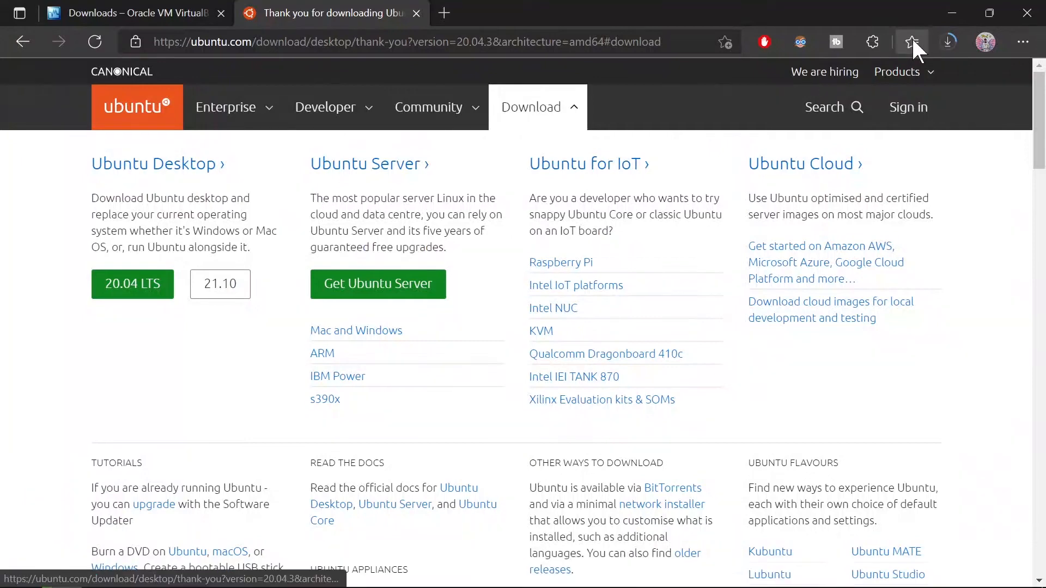
Check the Ubuntu ISO download, then finish VirtualBox setup with 'Start VirtualBox after installation' unchecked
click(937, 41)
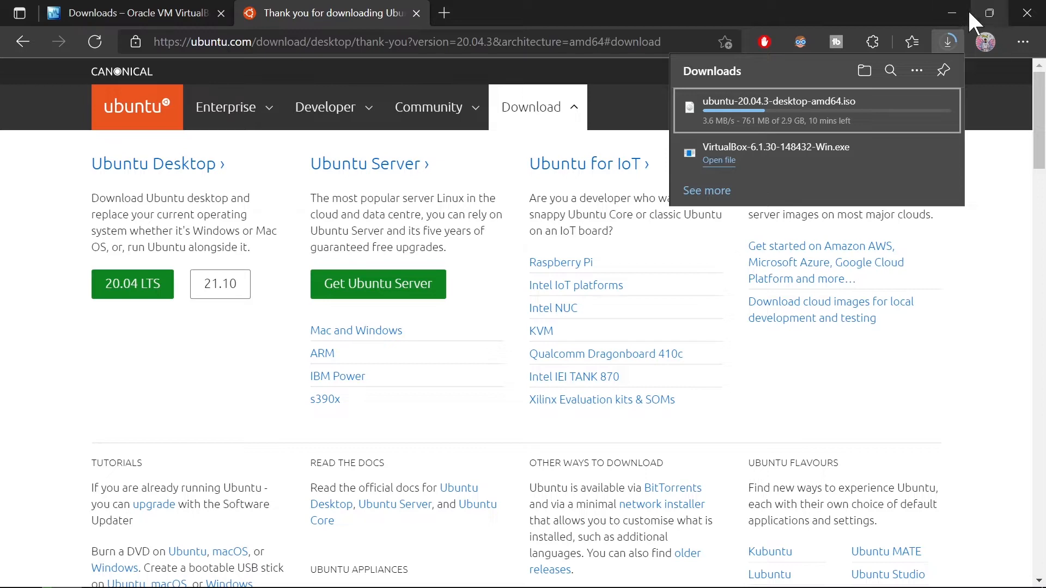
click(952, 12)
click(547, 294)
click(593, 436)
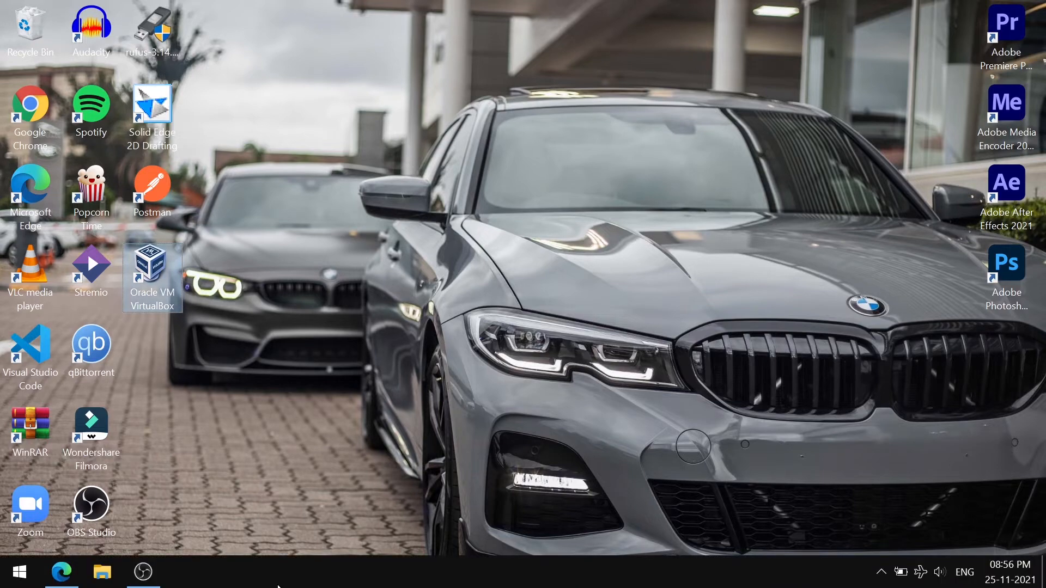
click(55, 578)
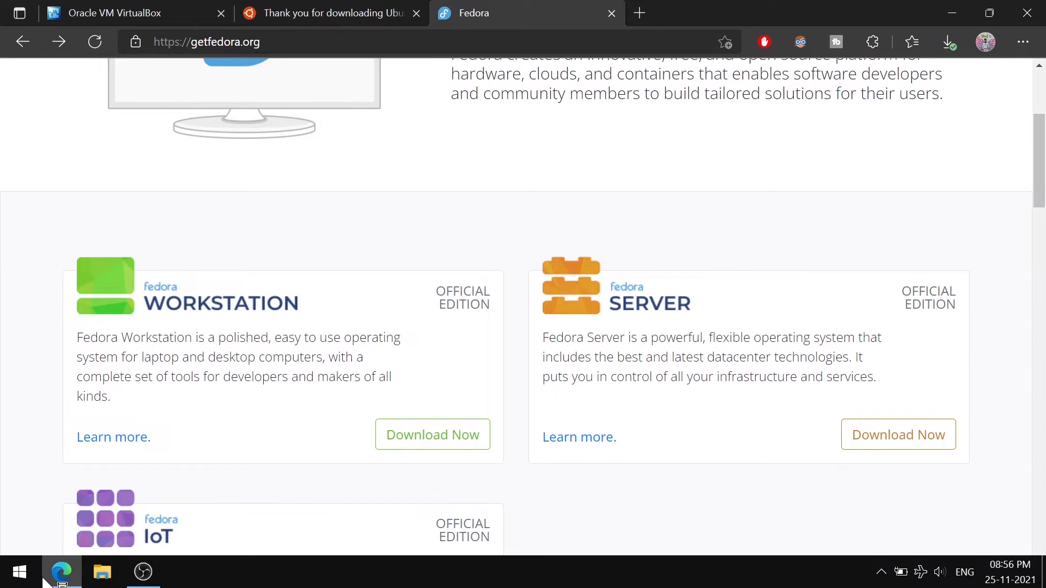
click(43, 579)
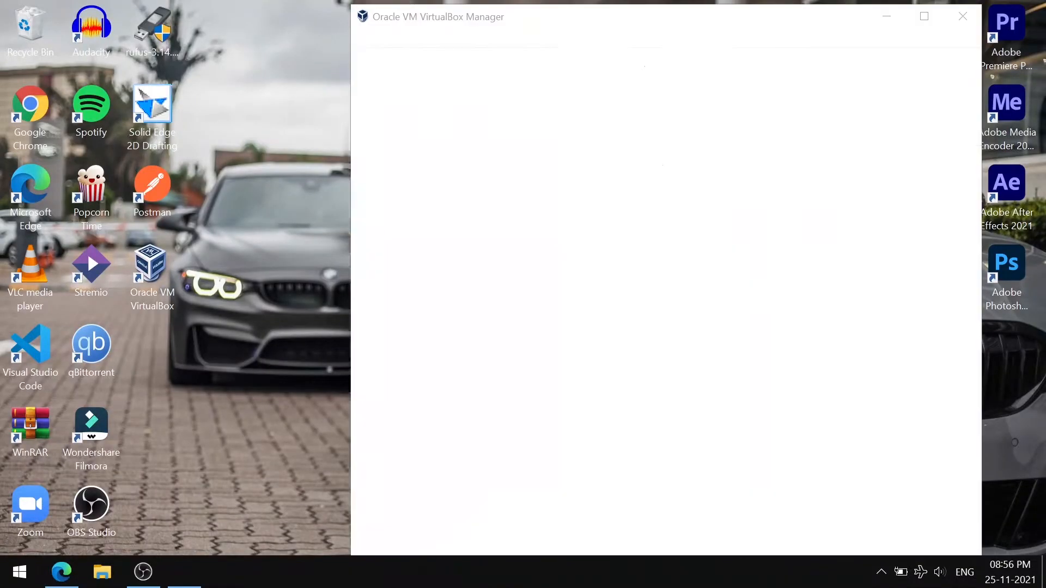
Download the VirtualBox Extension Pack 6.1.30 update and start installing it
right_click(393, 587)
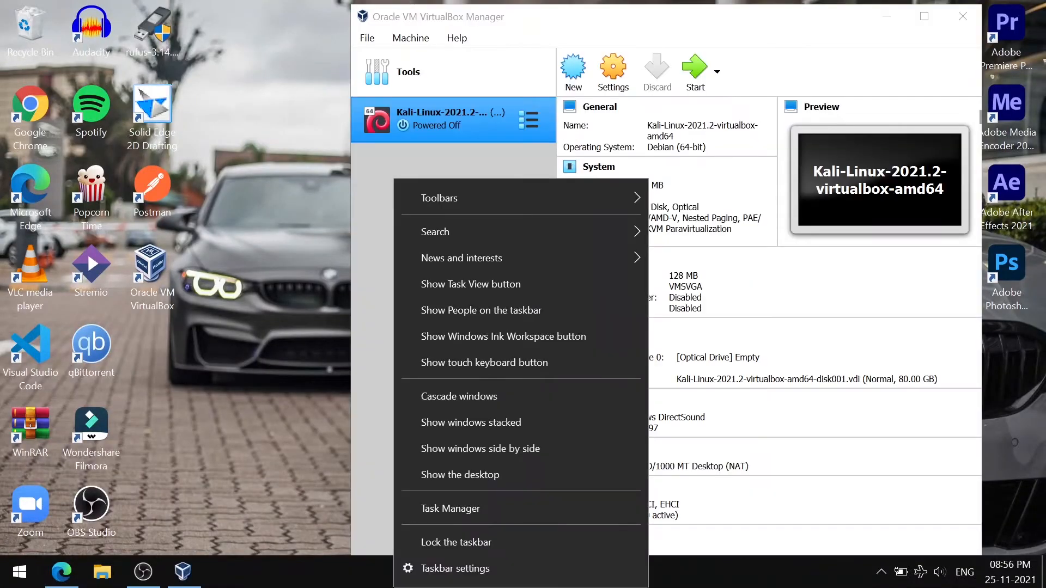
click(336, 484)
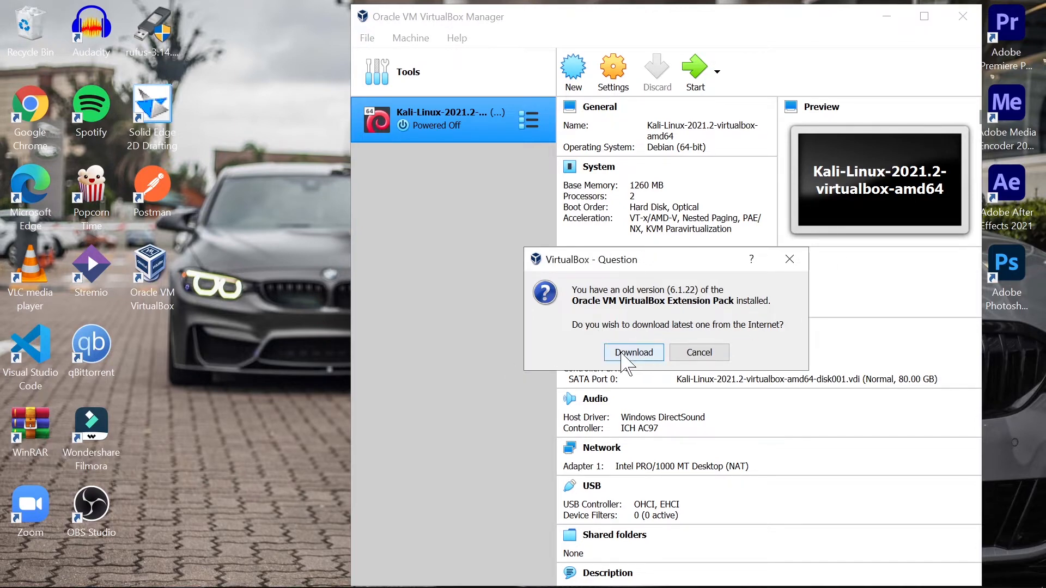
click(624, 355)
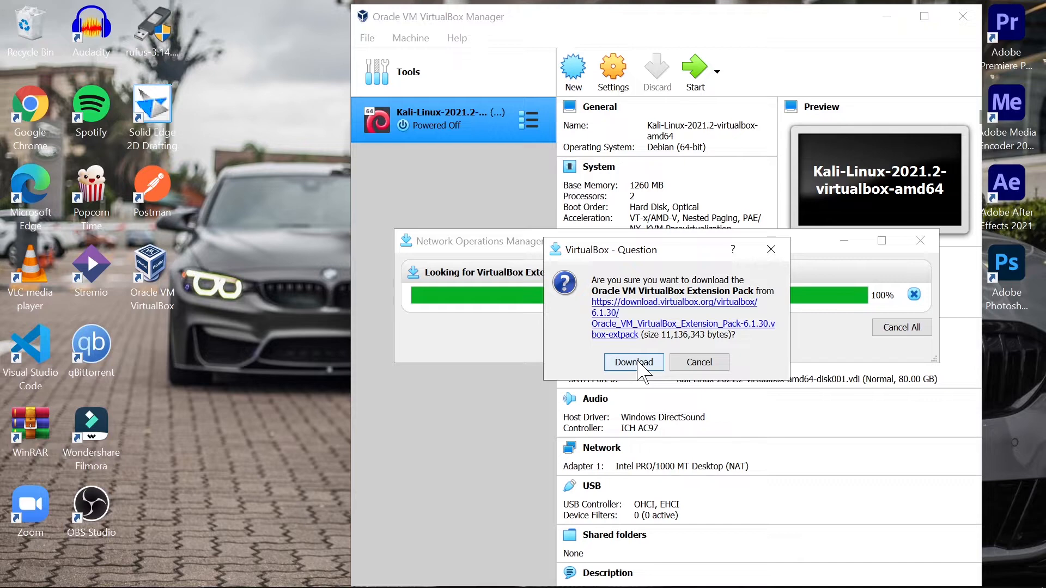
click(634, 364)
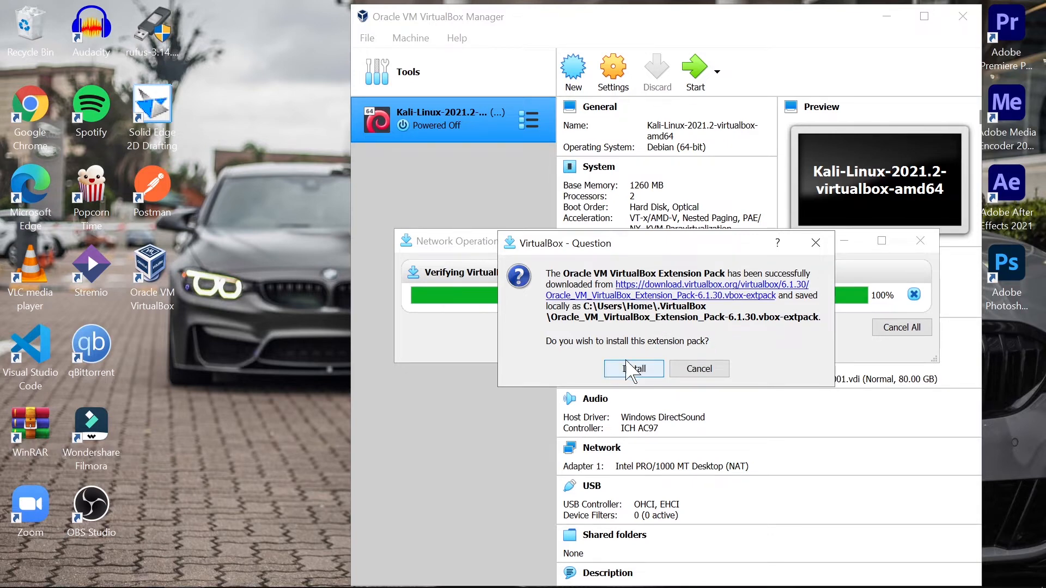
click(631, 366)
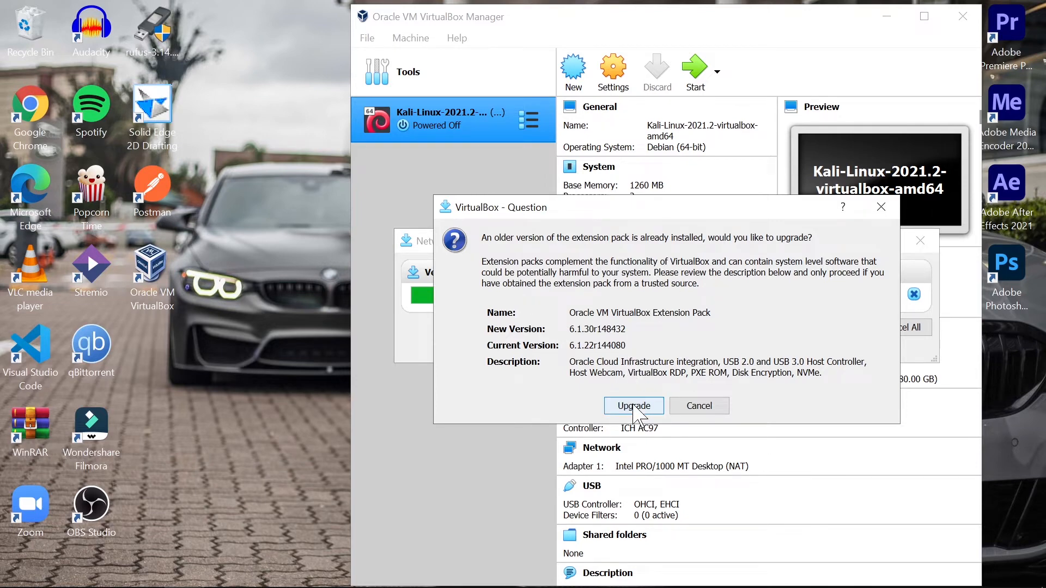
Upgrade the Extension Pack from 6.1.22 to 6.1.30, accept the licence, and delete the downloaded file
click(633, 407)
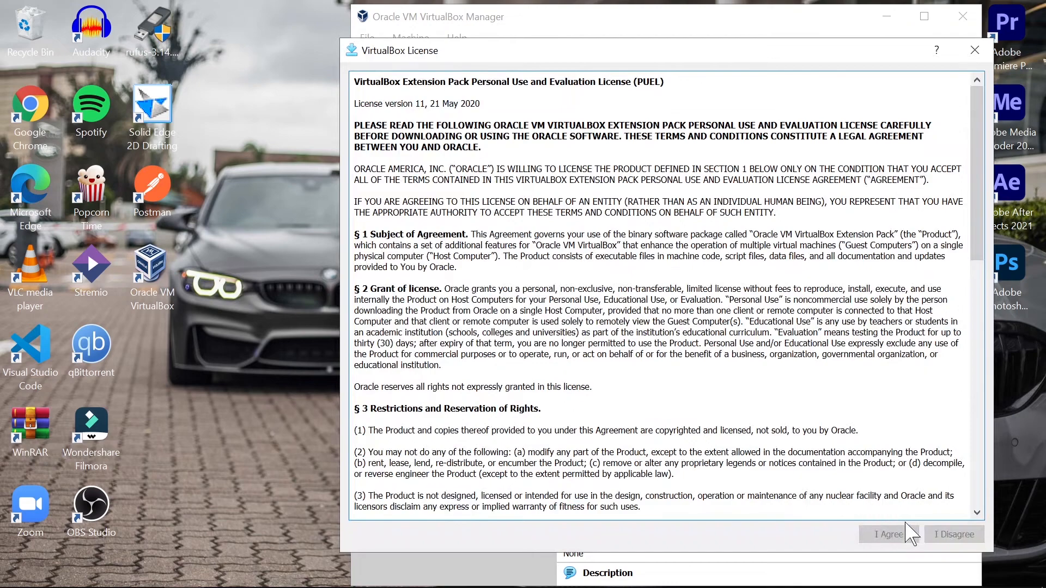
scroll(850, 435, down, 20)
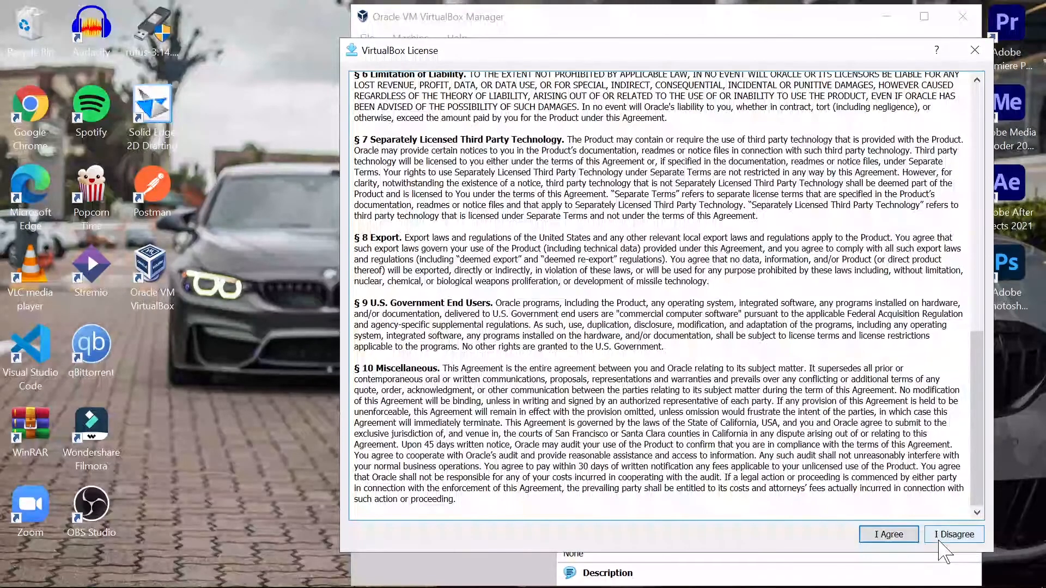
click(889, 534)
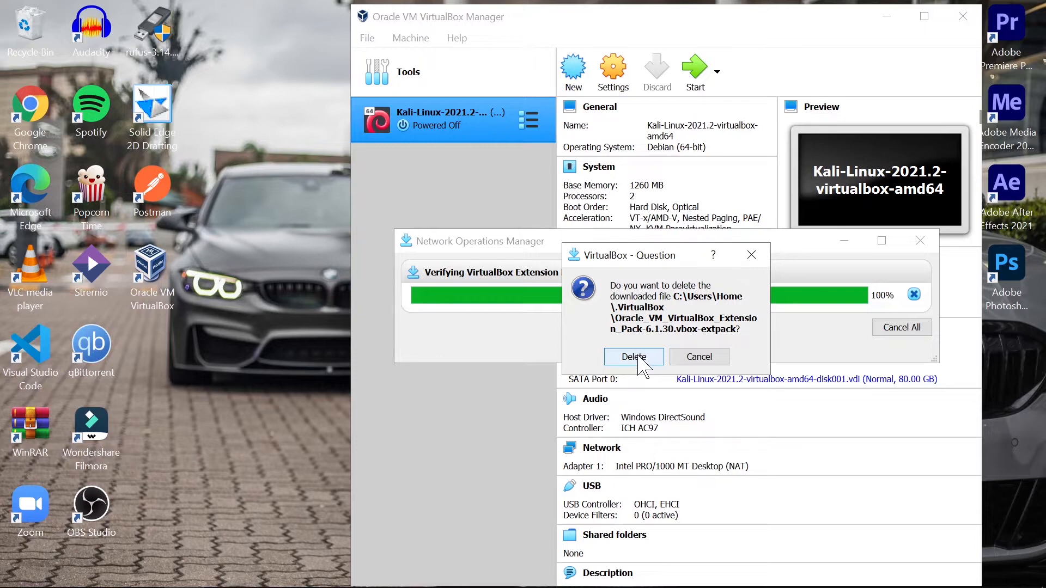
click(638, 357)
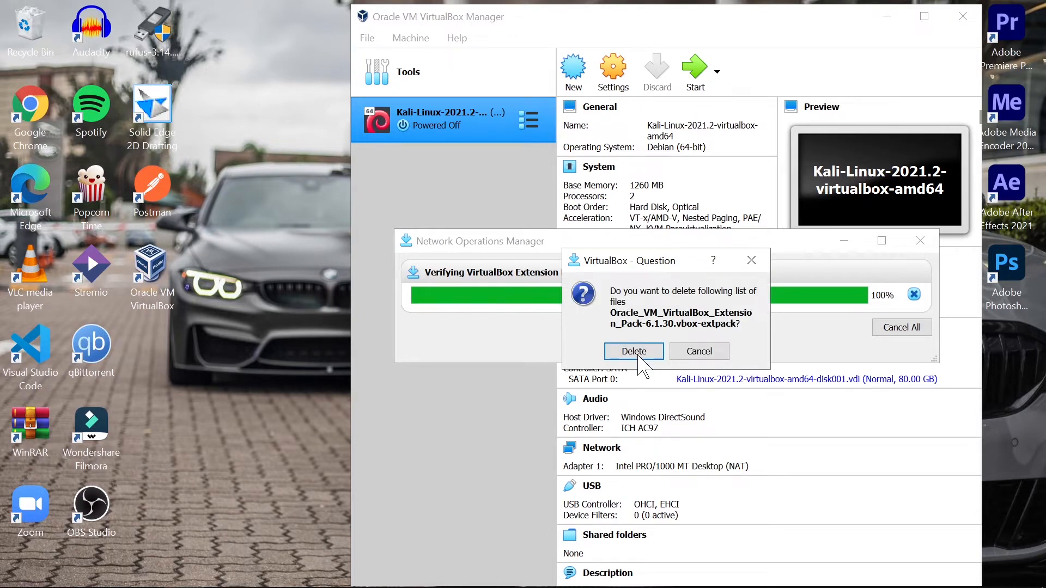
click(634, 352)
right_click(487, 113)
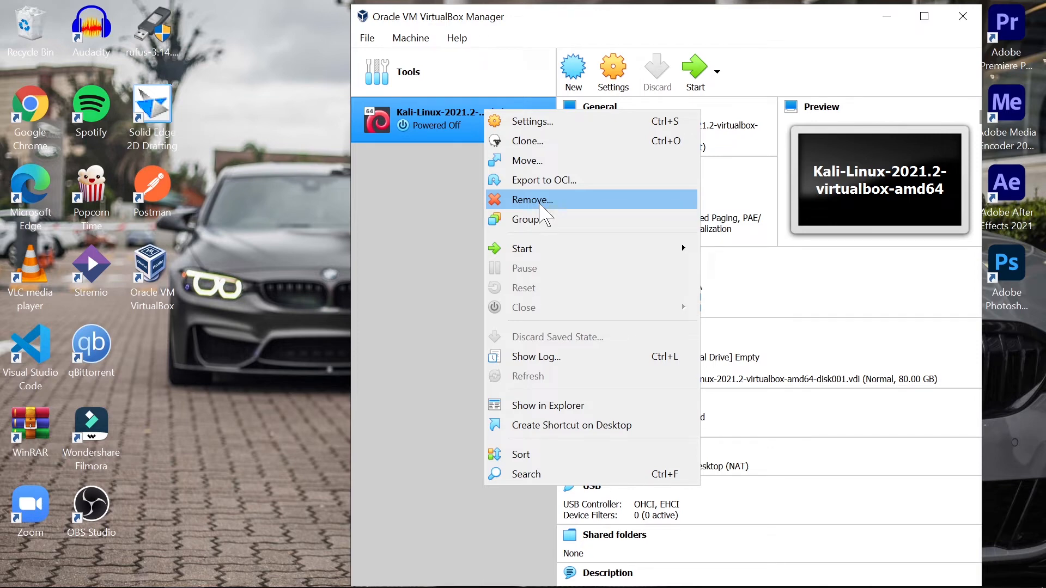
Remove the Kali Linux machine and delete all its files
click(540, 202)
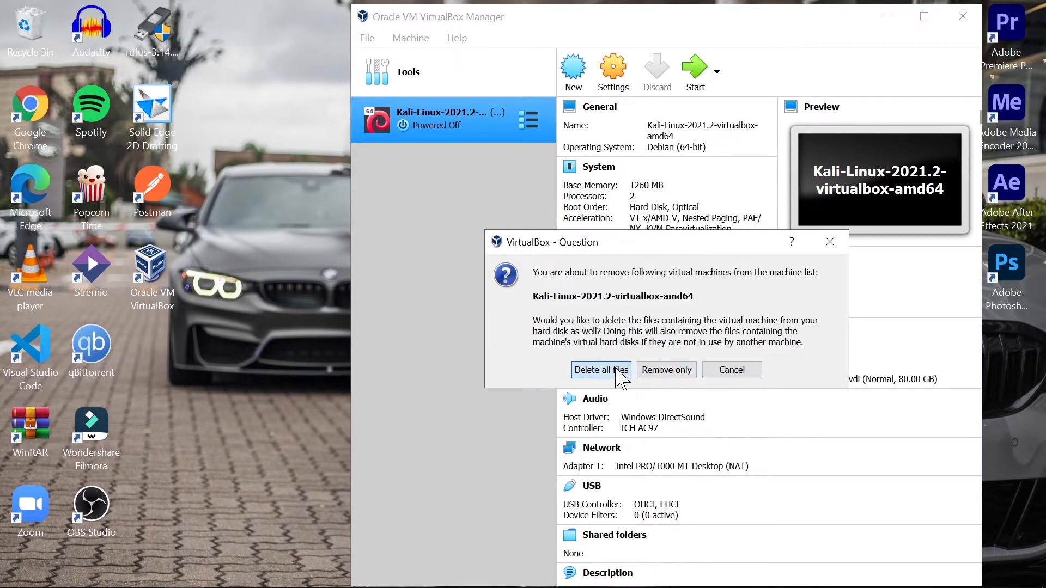
click(621, 370)
click(727, 79)
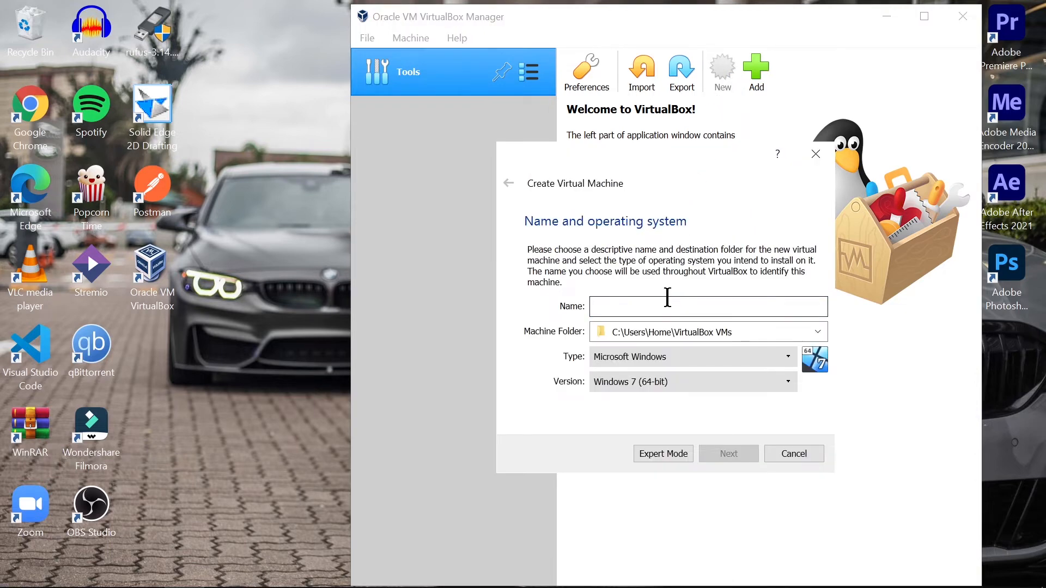
Name the new machine 'Ubuntu Linux' with type Linux and version Ubuntu (64-bit)
click(668, 297)
text(L)
key(BackSpace)
text(U)
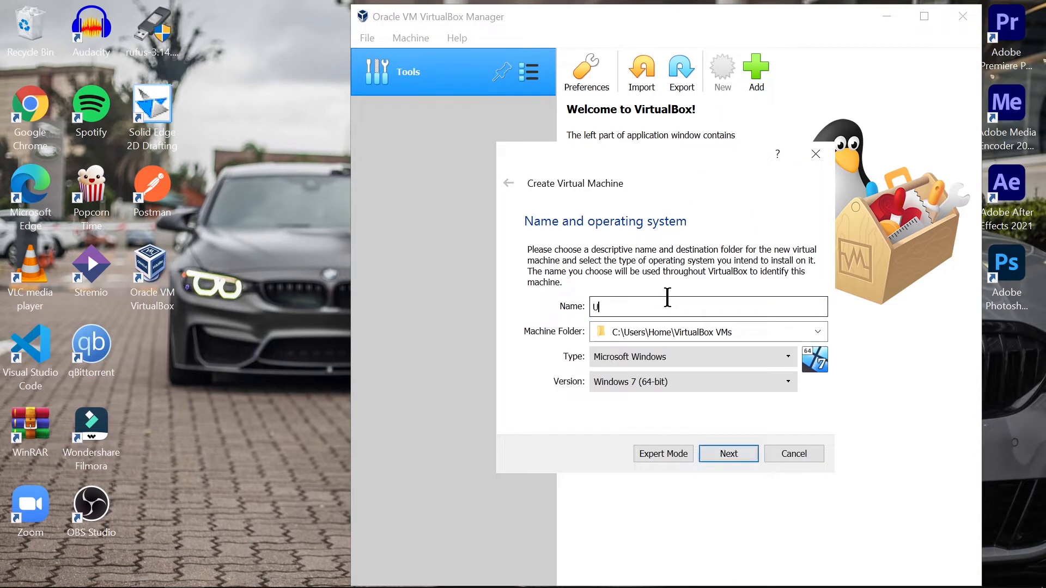
text(buntu)
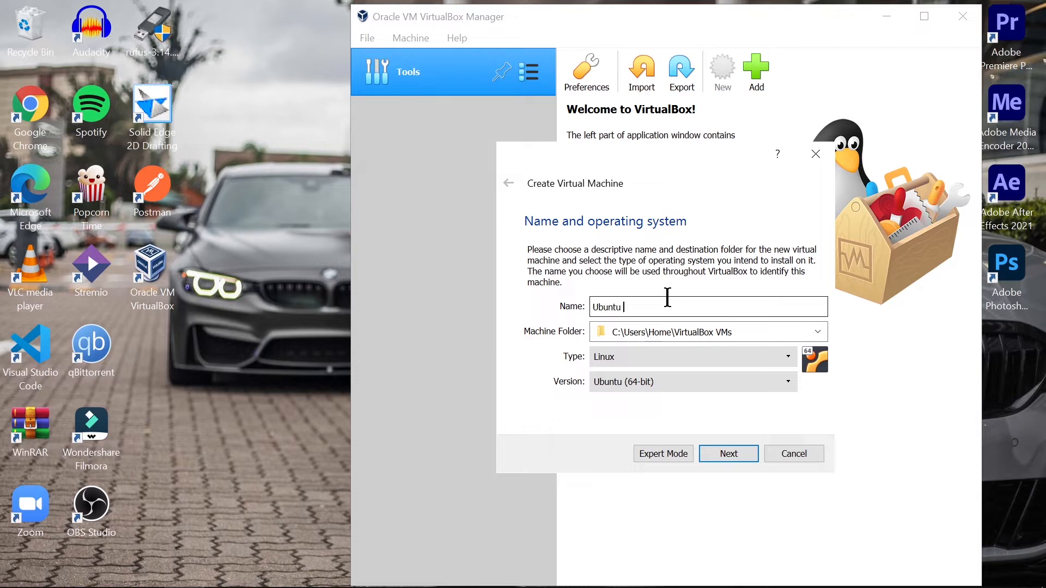
text( Linux)
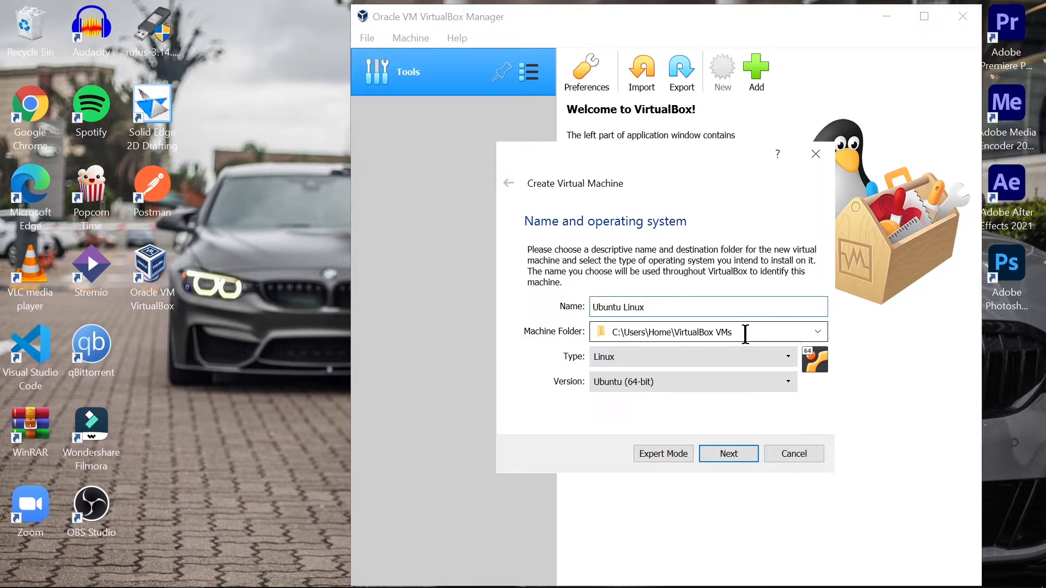
click(703, 366)
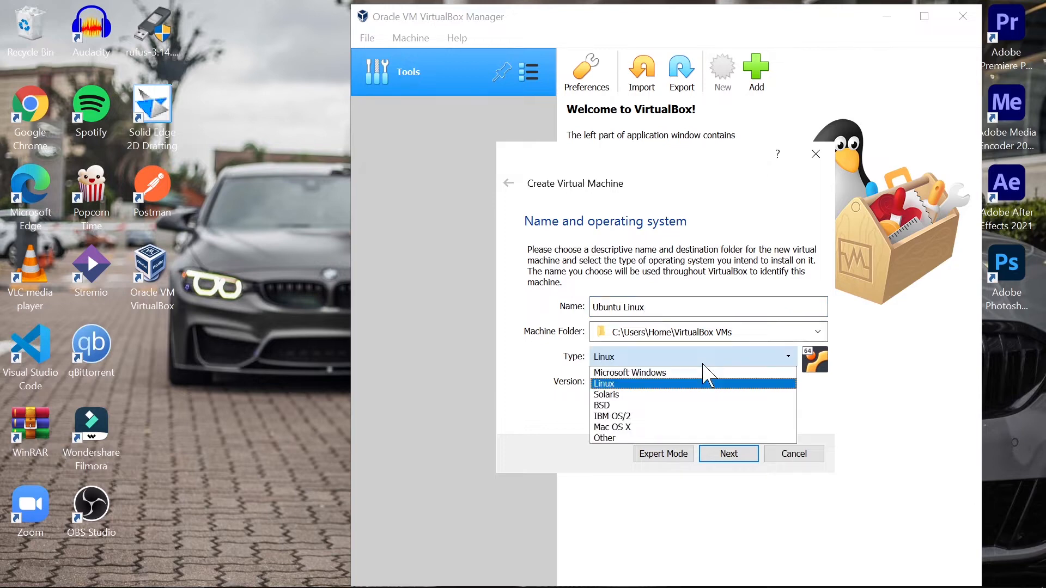
click(703, 363)
click(688, 385)
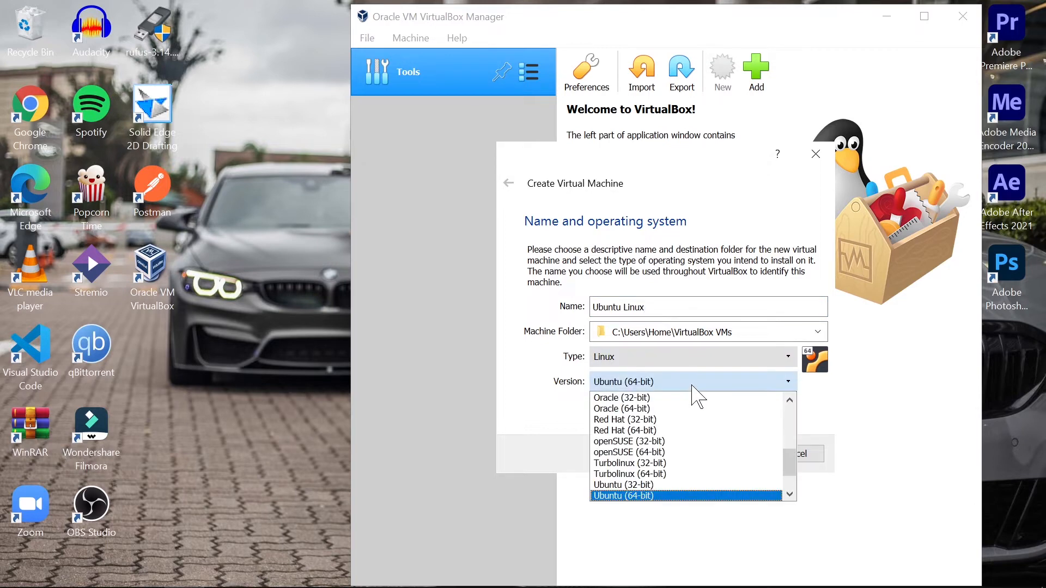
click(691, 385)
click(733, 453)
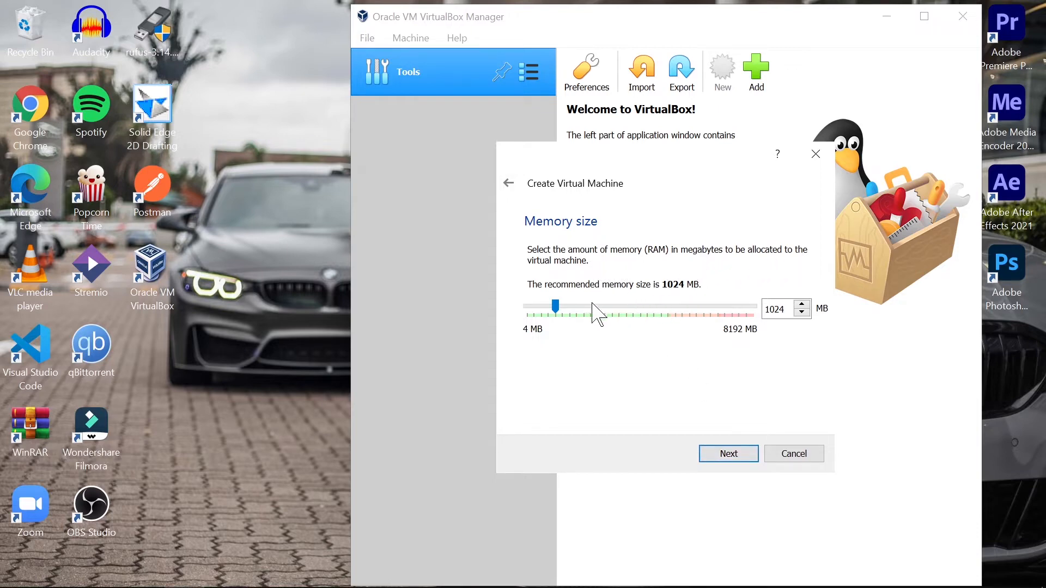
Raise the machine's memory to 2048 MB and choose to create a new virtual hard disk
drag(555, 307, 580, 310)
click(743, 454)
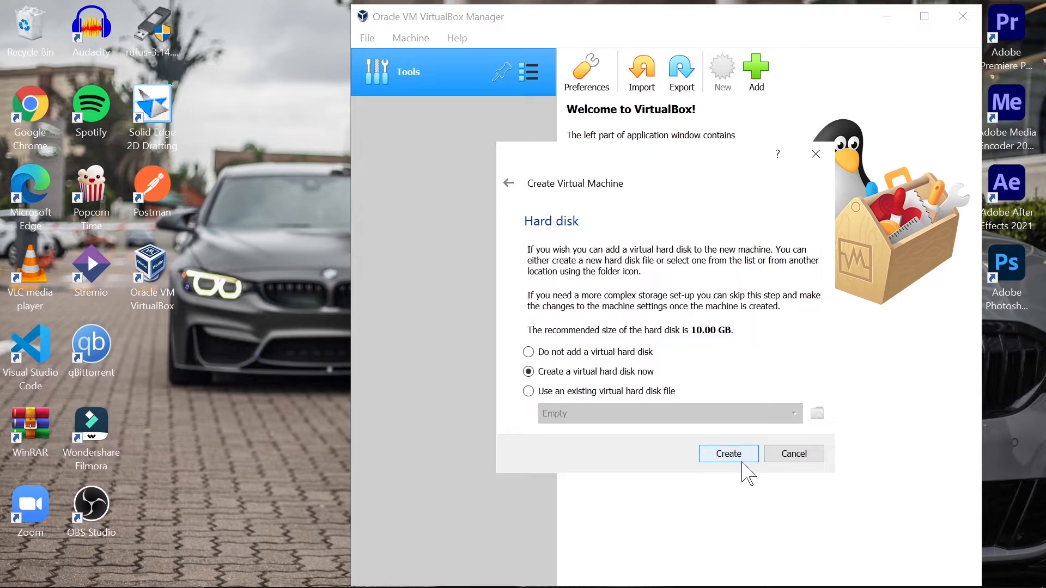
click(742, 457)
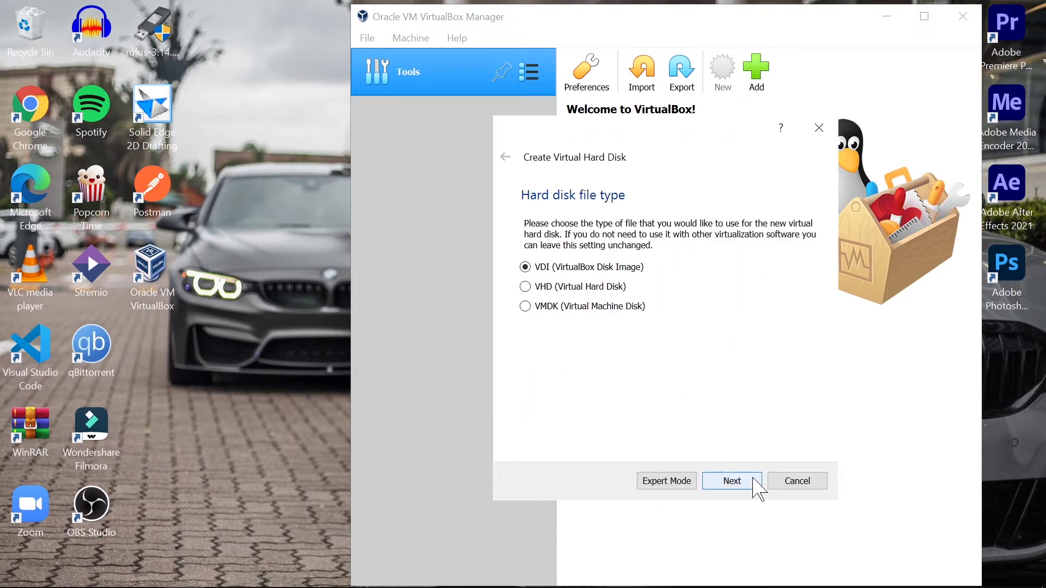
Create a dynamically allocated 10 GB VDI hard disk for Ubuntu Linux
click(757, 489)
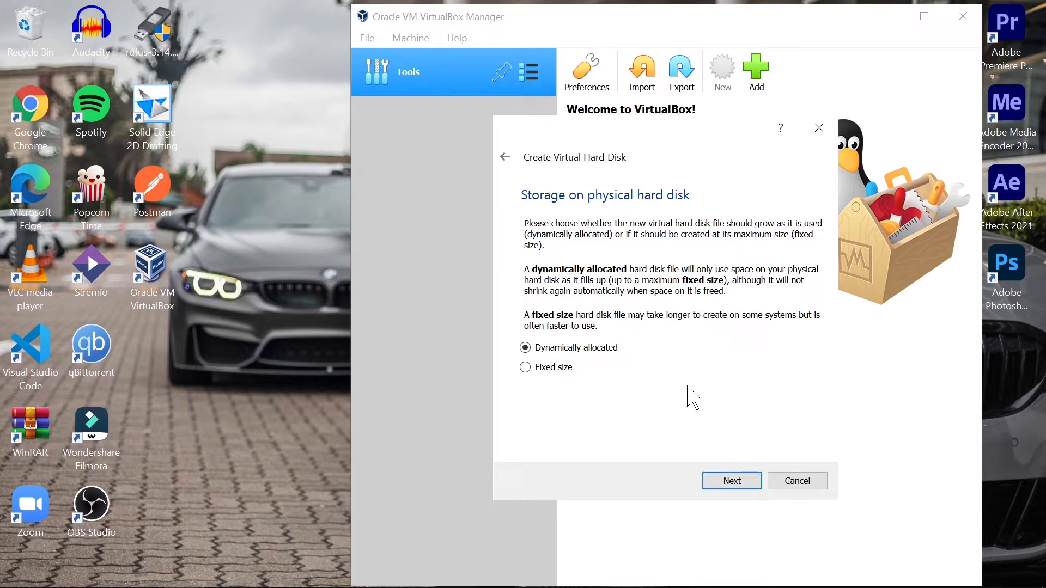
click(753, 487)
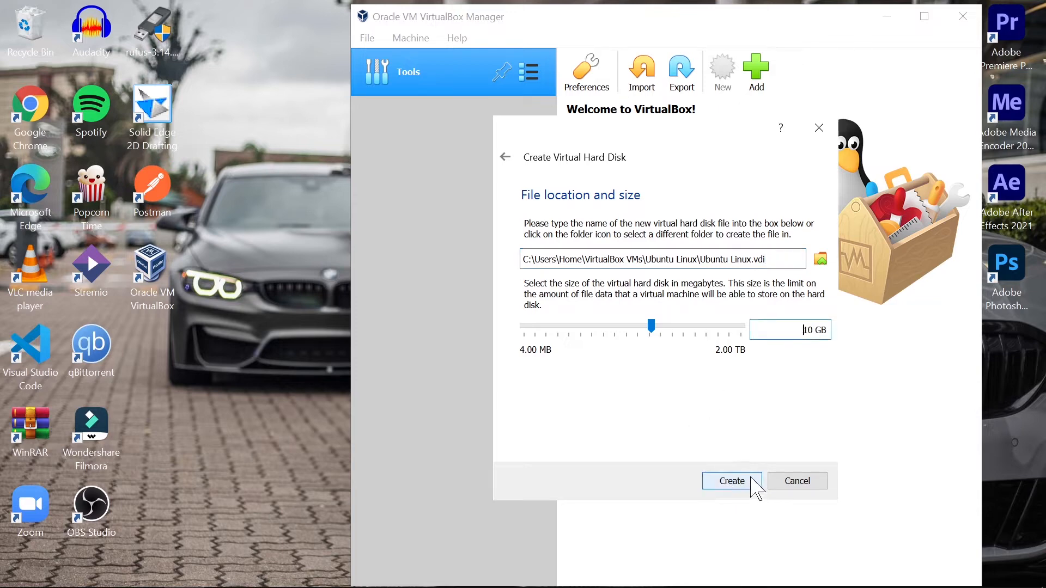
click(752, 479)
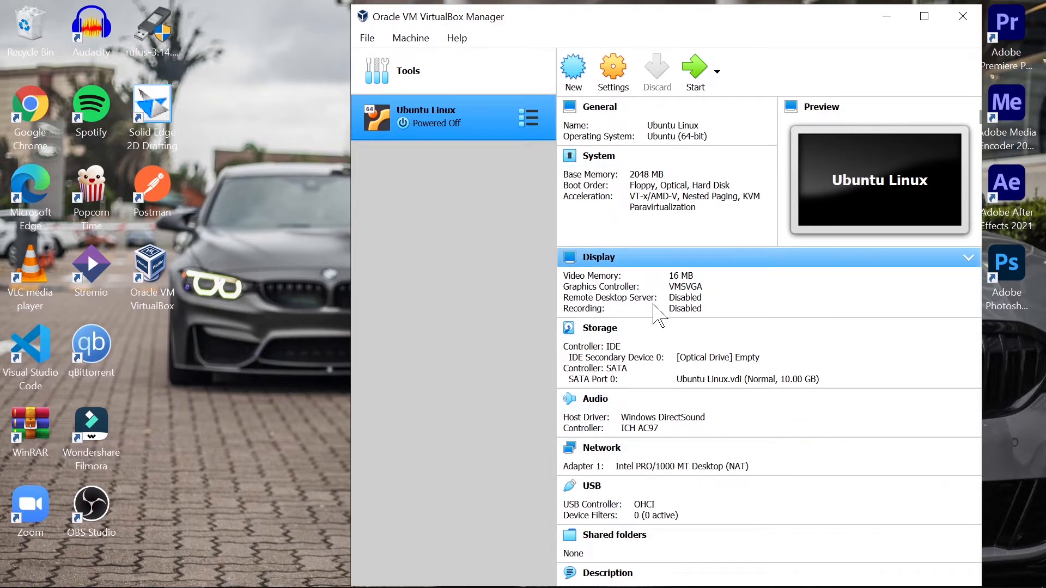
Review the Ubuntu Linux machine's details and start it normally
scroll(653, 305, down, 1)
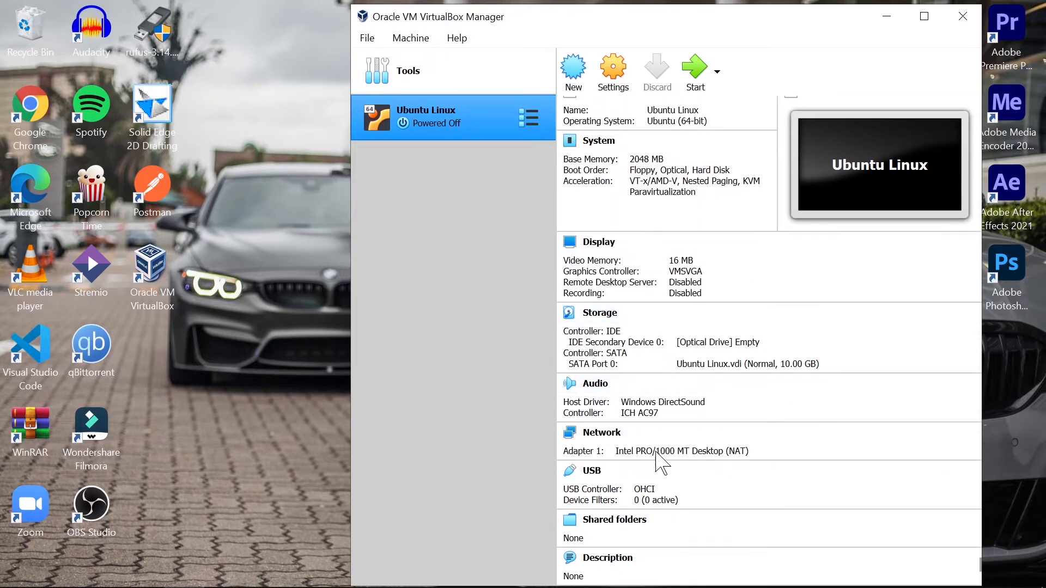
scroll(722, 324, up, 1)
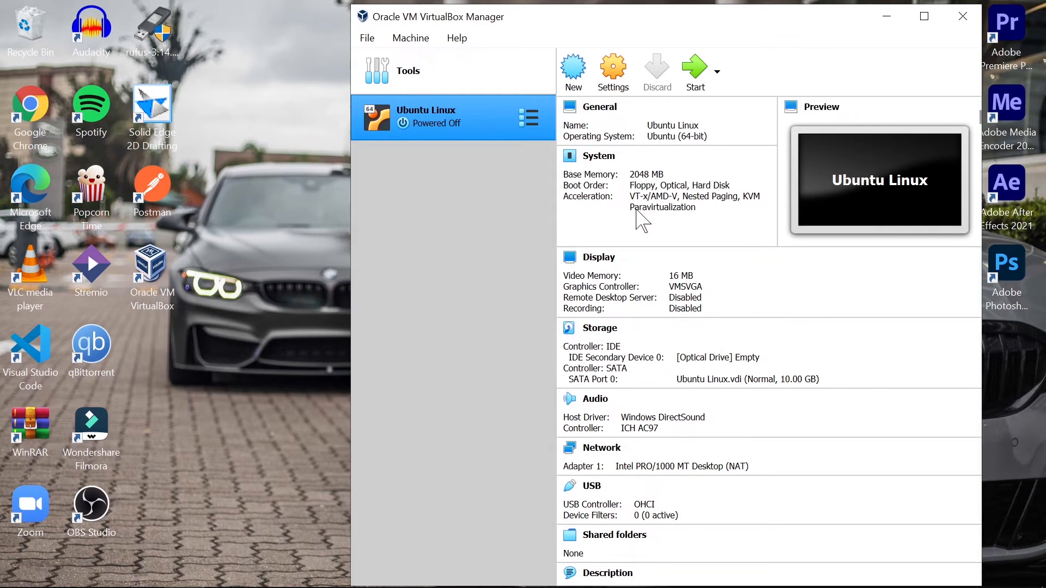
click(717, 71)
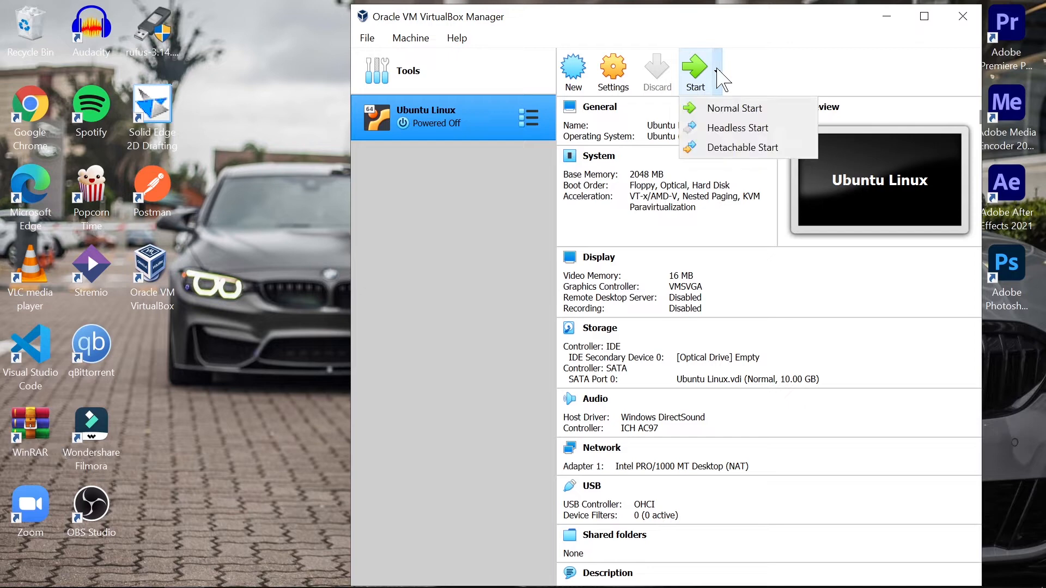
click(717, 70)
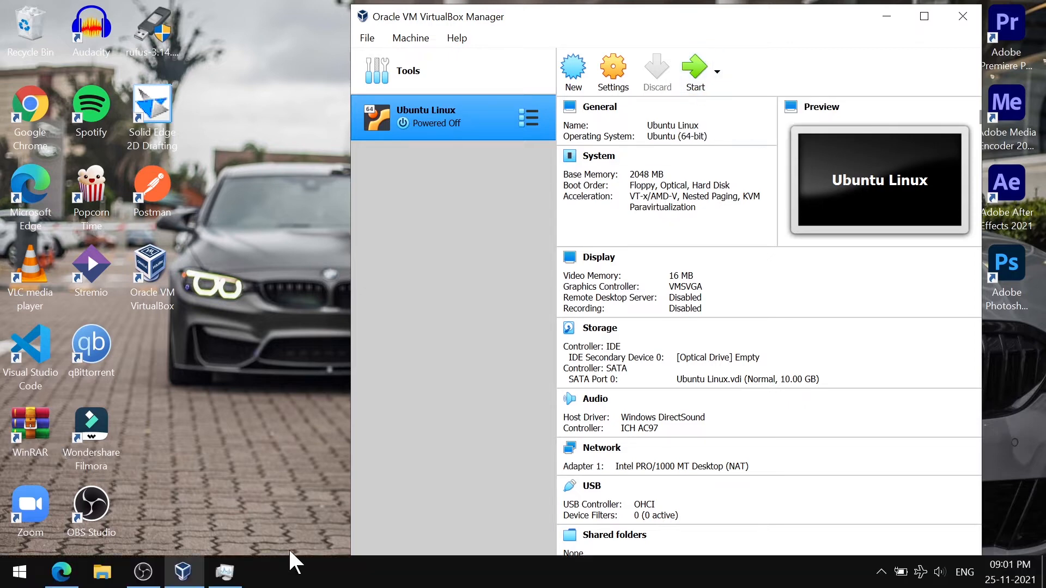
click(689, 73)
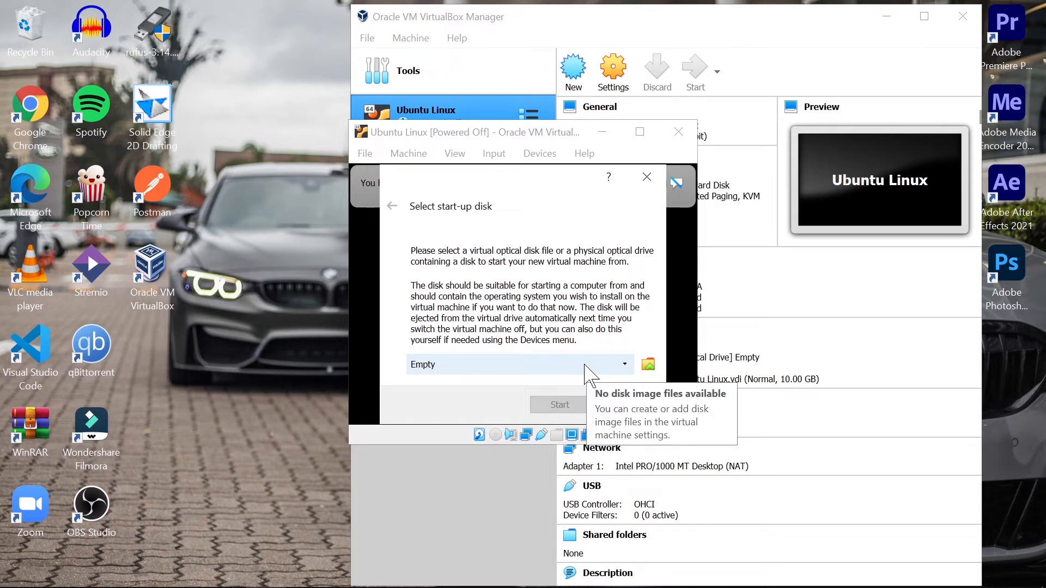
Add ubuntu-20.04.3-desktop-amd64.iso from Downloads to the optical disk list
click(585, 363)
click(647, 364)
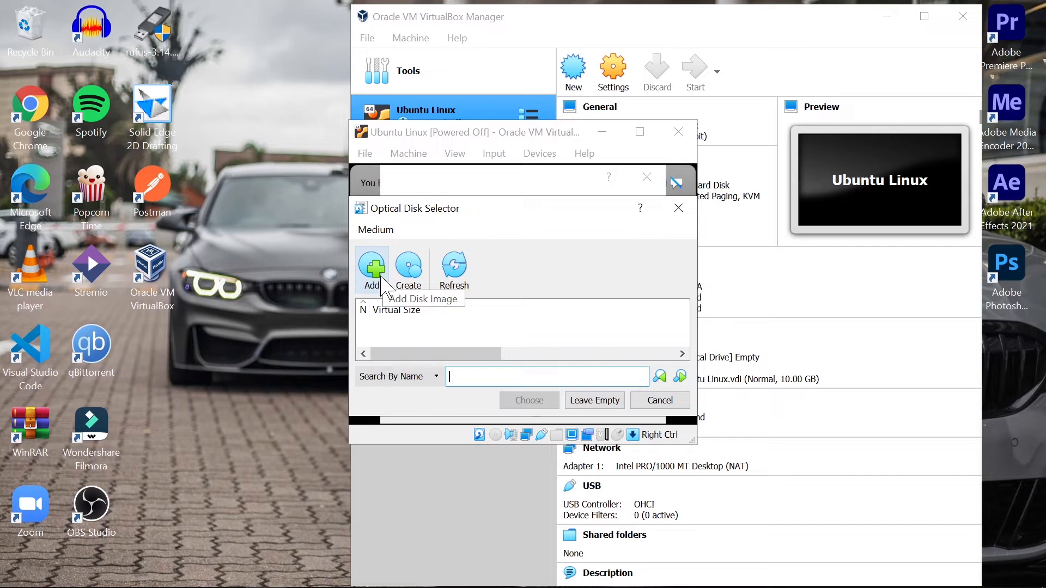
click(380, 290)
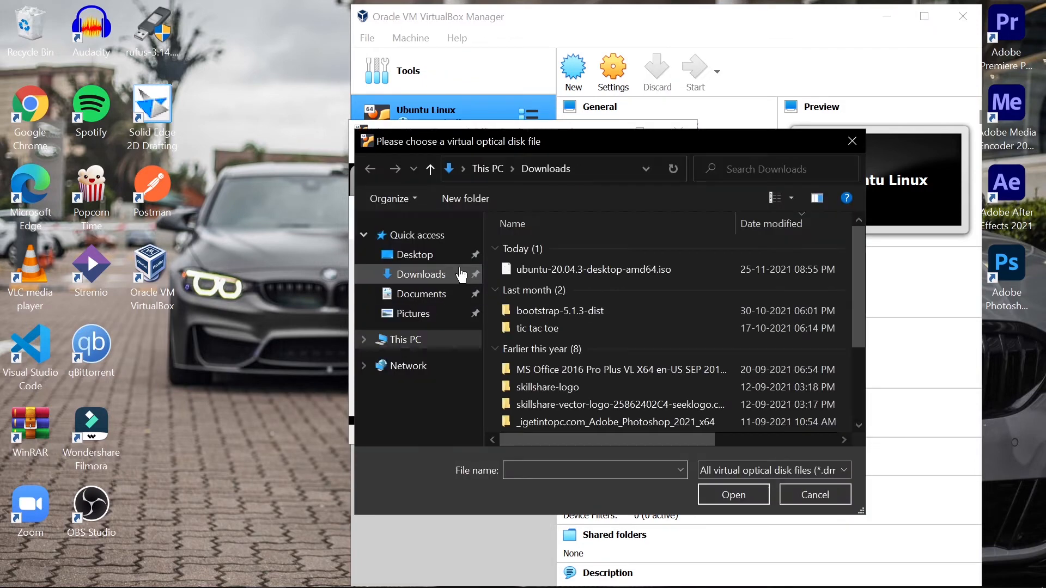
click(531, 270)
click(730, 496)
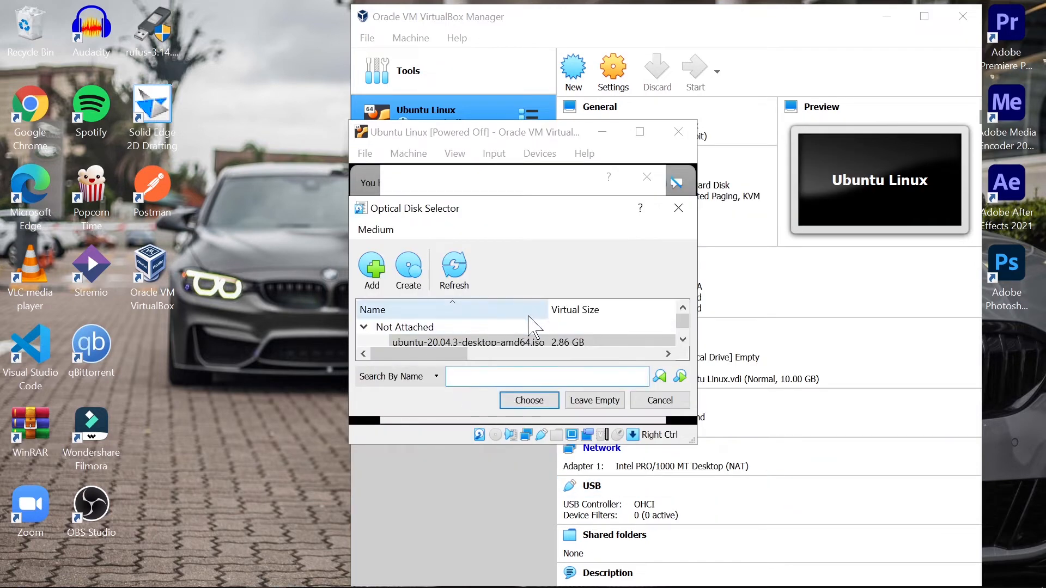
Choose the Ubuntu 20.04.3 ISO as the start-up disk and boot from it
scroll(468, 327, down, 1)
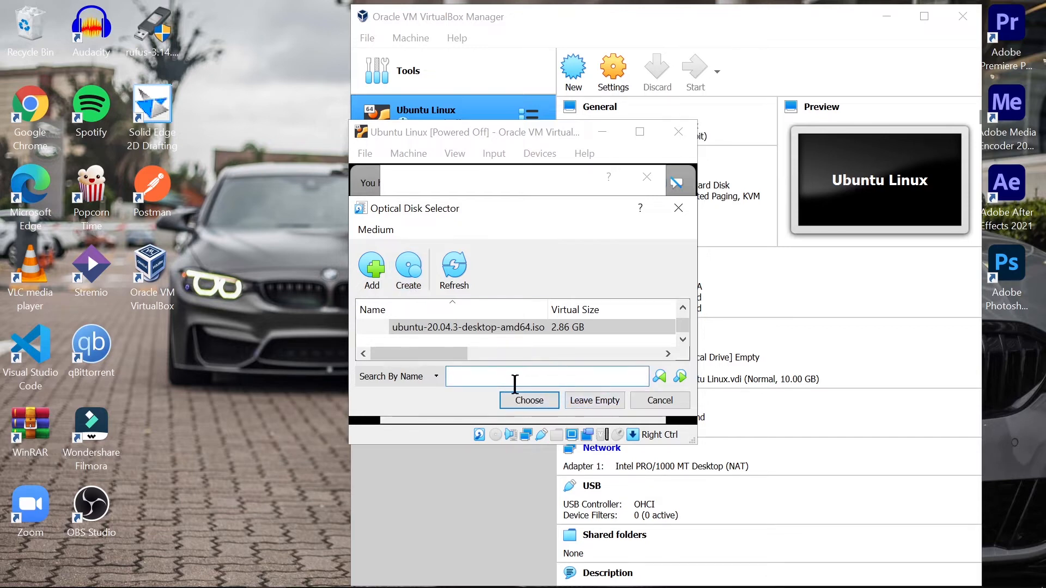
click(489, 340)
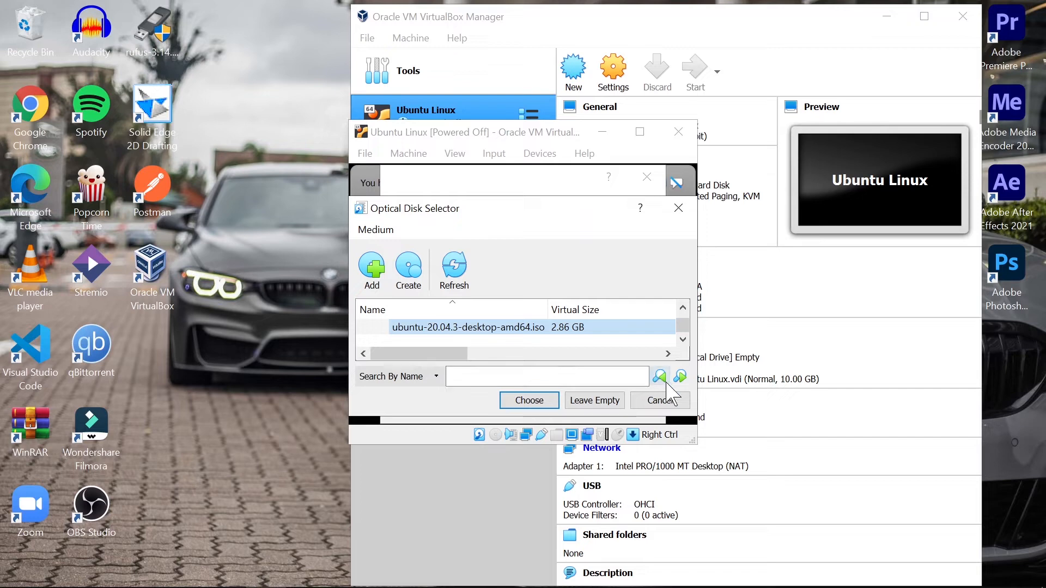
click(518, 402)
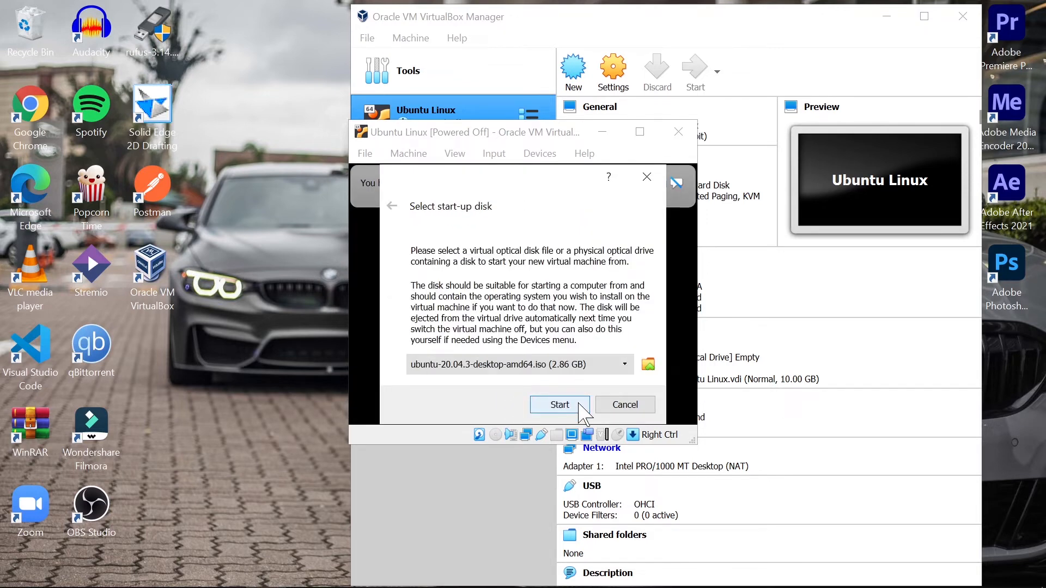
click(561, 405)
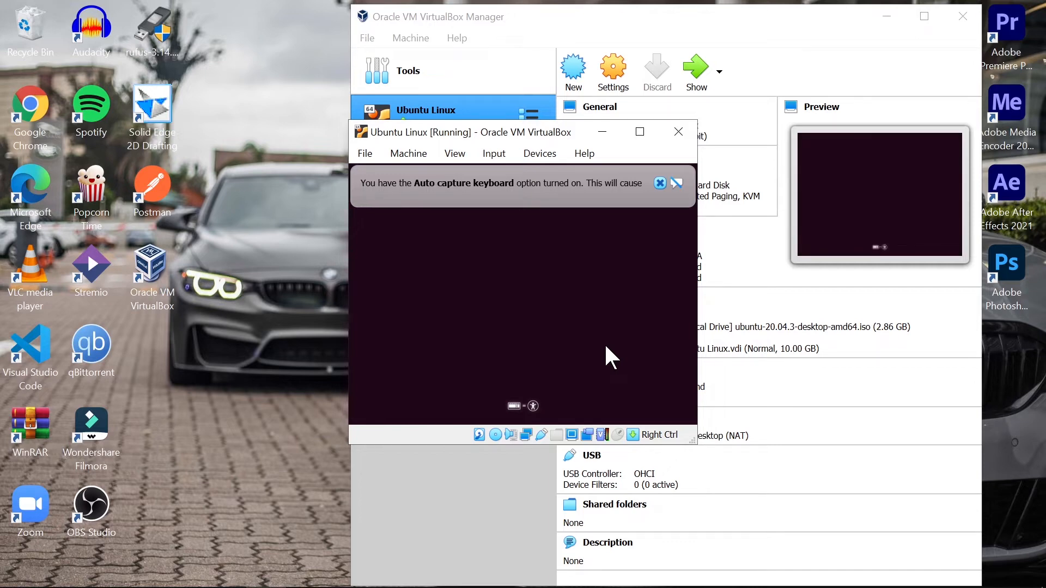
Dismiss the keyboard auto-capture notice and run the Ubuntu Linux VM full screen
click(660, 183)
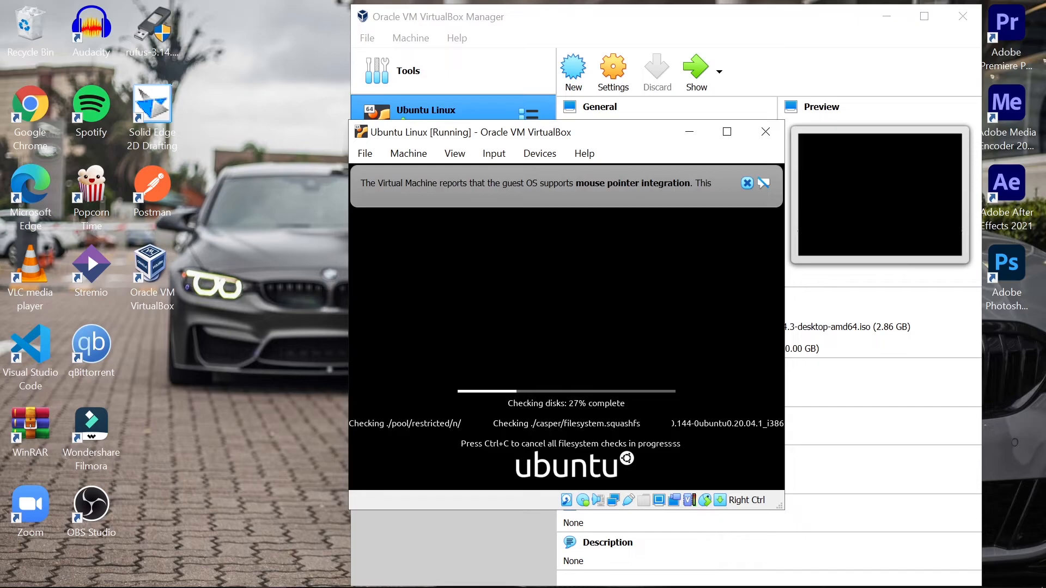
key(ctrl+f)
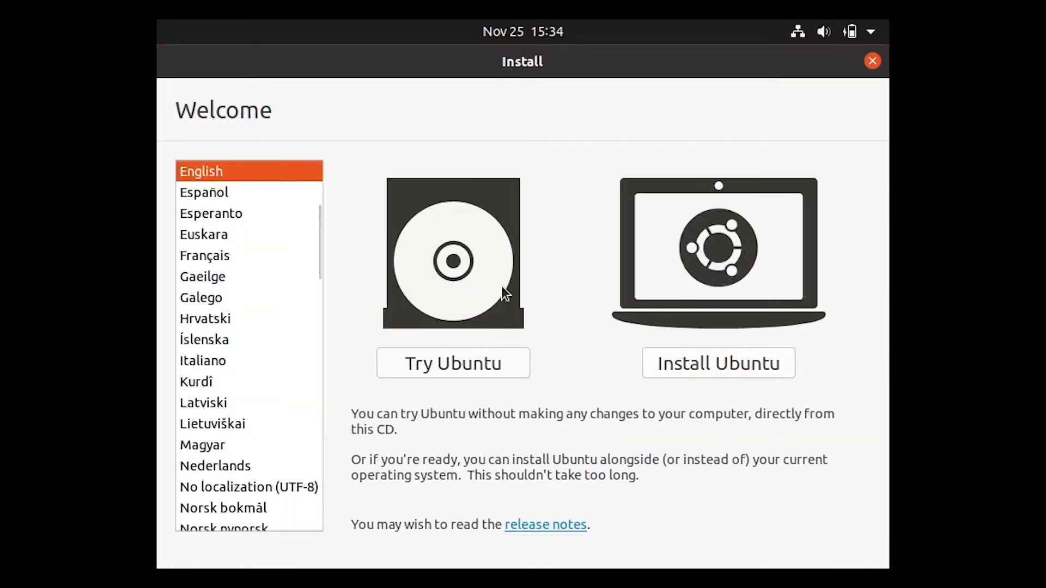
Choose Install Ubuntu and look through the keyboard layout list, keeping English (US)
click(701, 364)
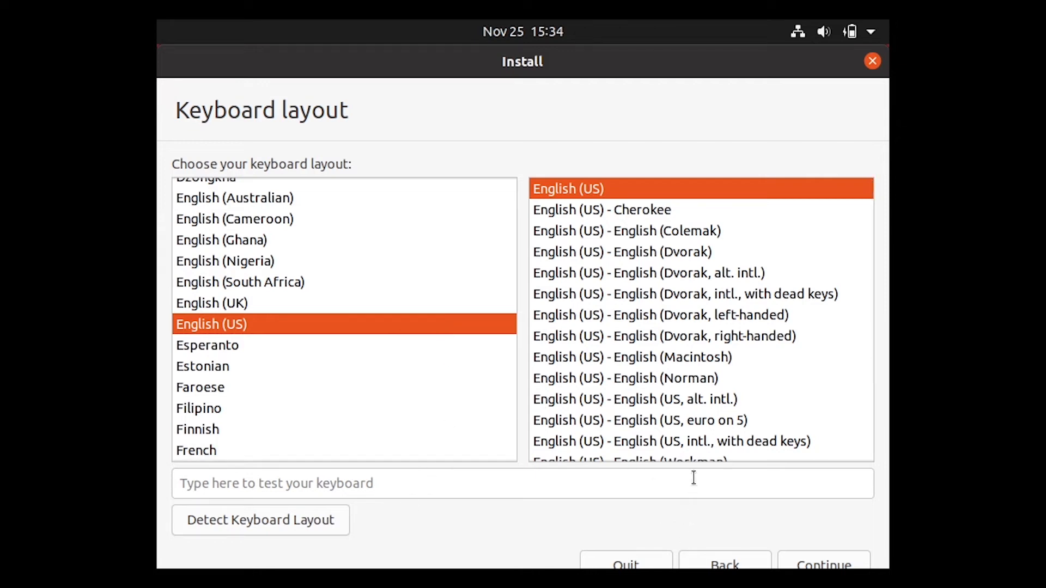
scroll(362, 378, down, 1)
scroll(363, 378, up, 5)
scroll(361, 373, down, 3)
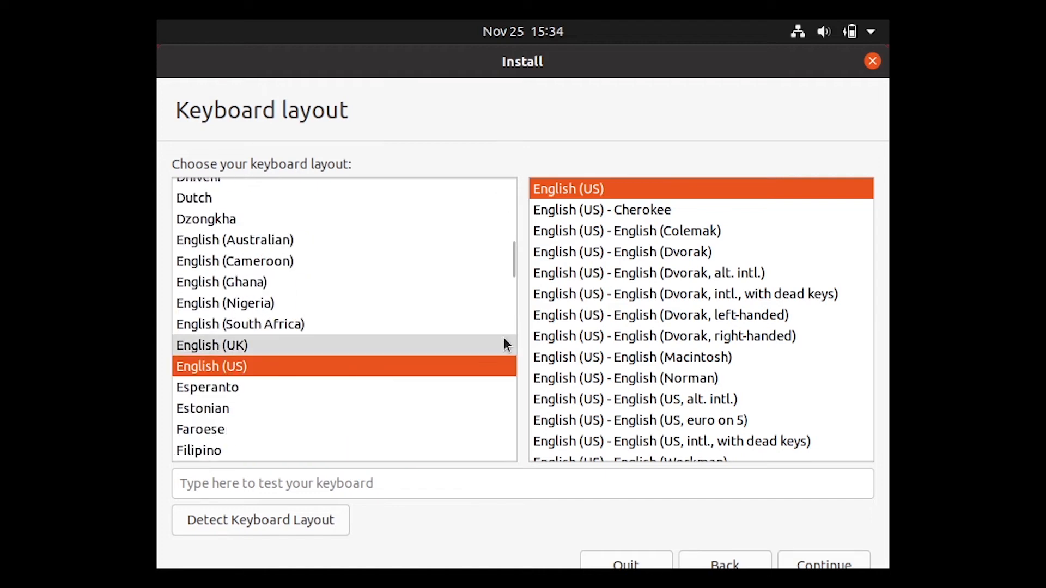
scroll(763, 373, down, 5)
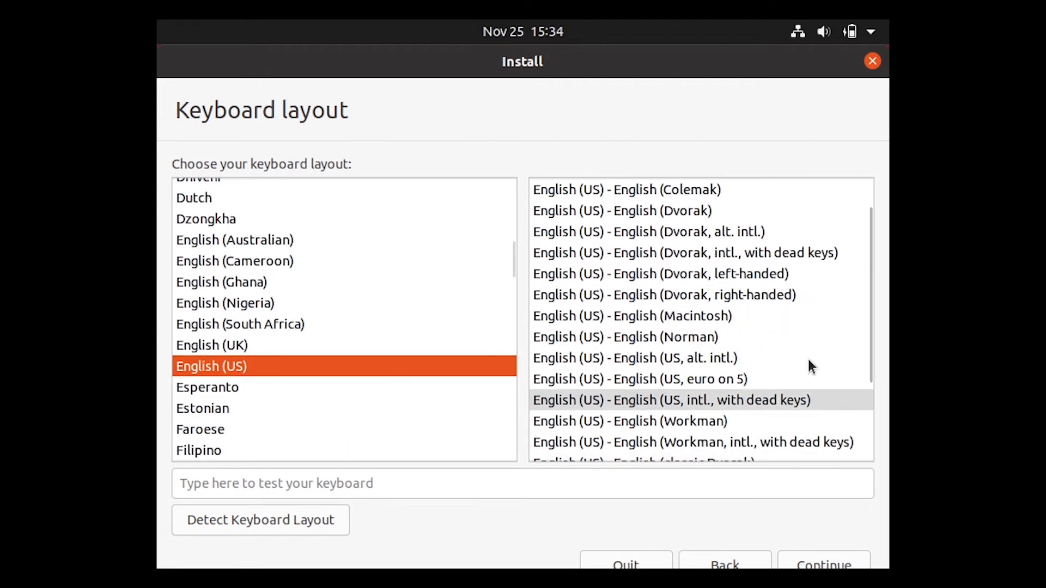
scroll(771, 370, up, 5)
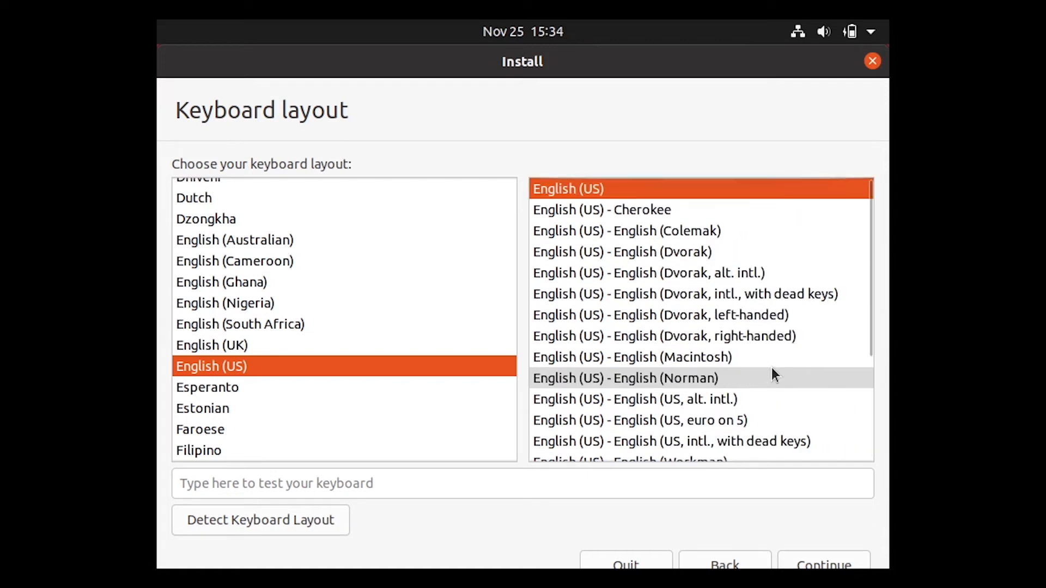
Test the English (US) layout with sample text and accept it
click(596, 478)
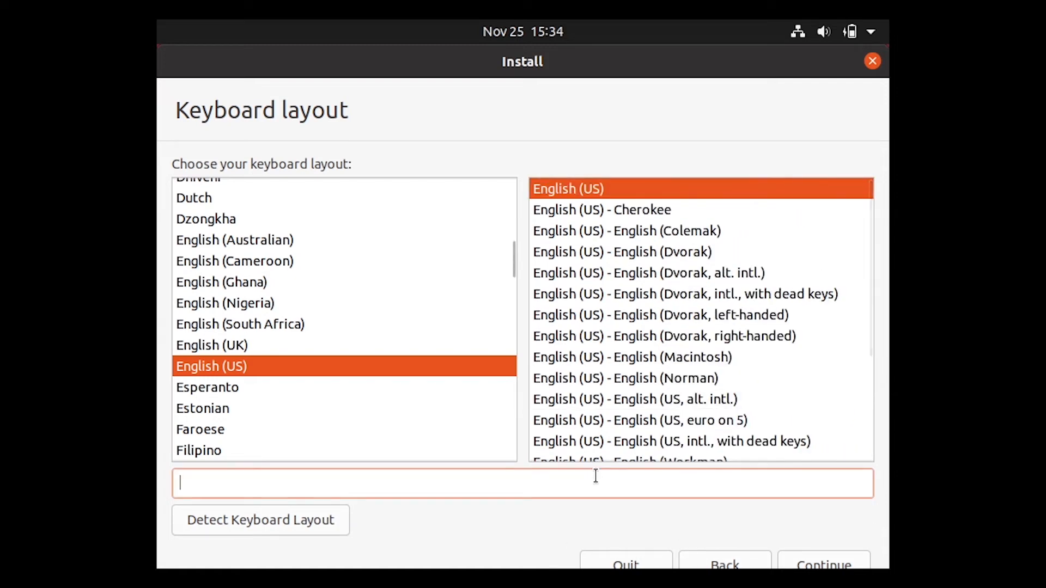
text(qwood)
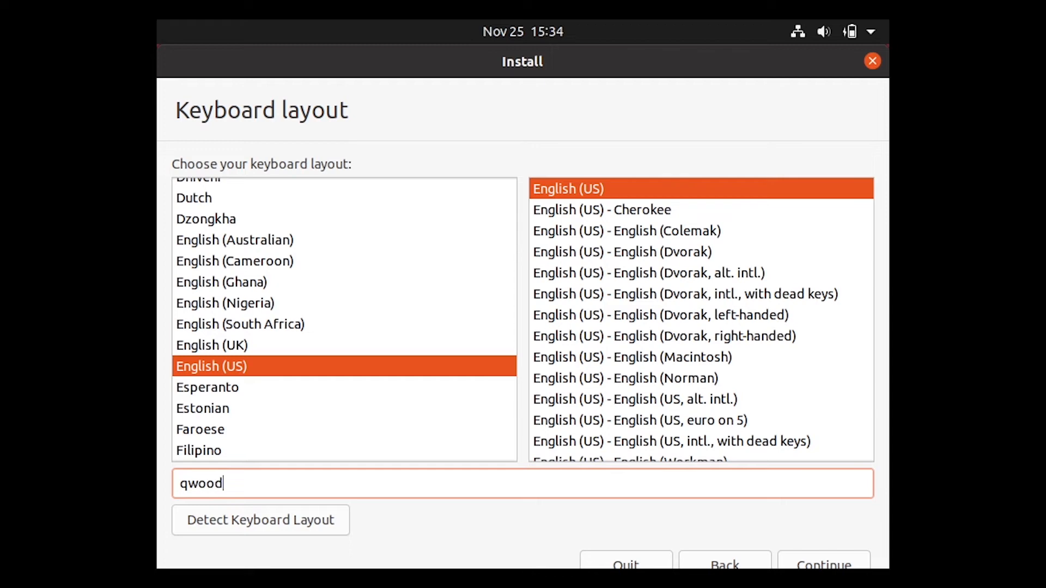
text(nicnncsjijoaasdmpeo)
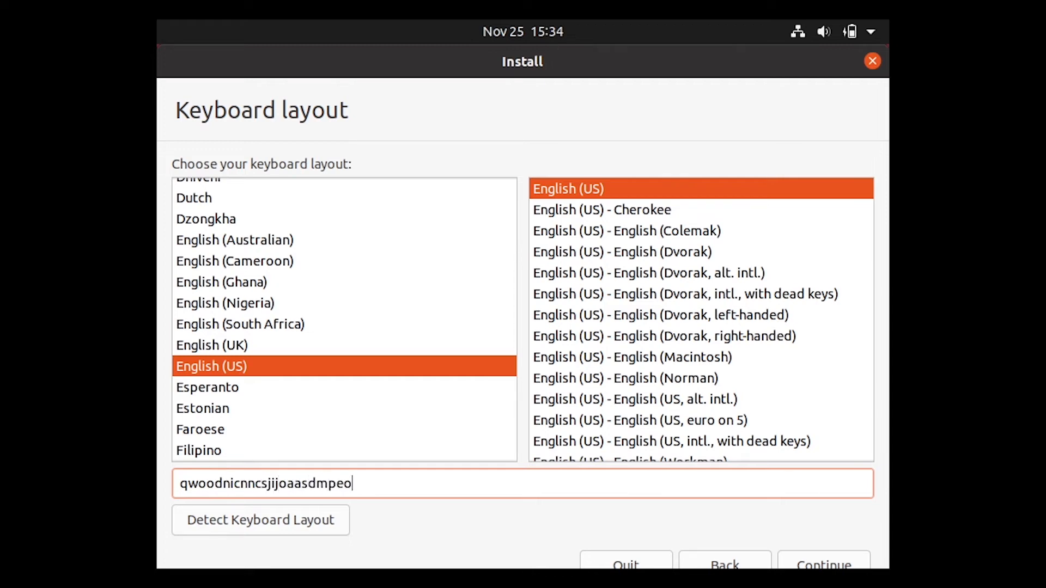
text(34452)
click(862, 567)
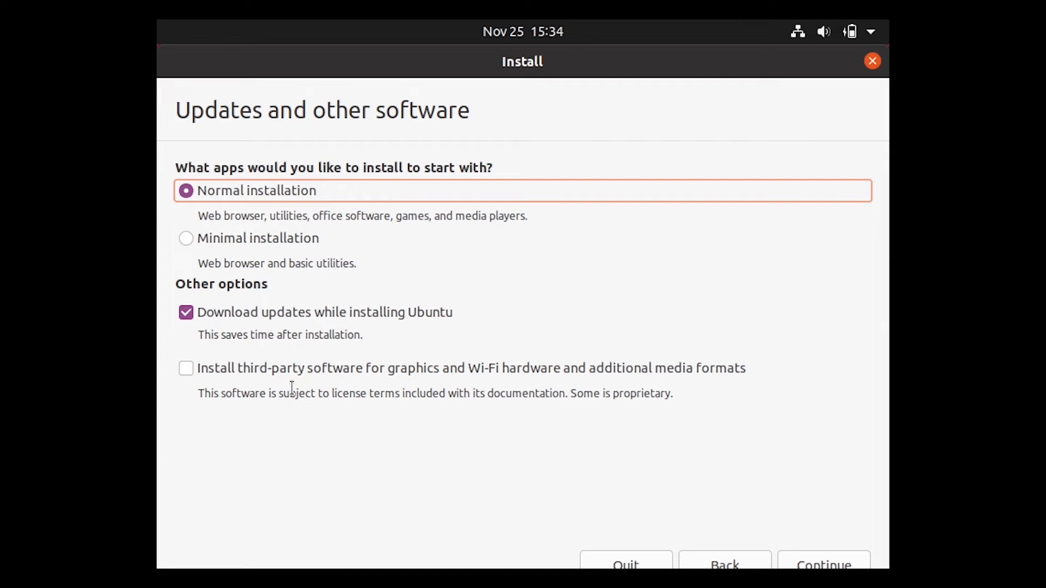
Include third-party software, choose Erase disk and install Ubuntu, and confirm the partition changes
click(200, 368)
click(823, 564)
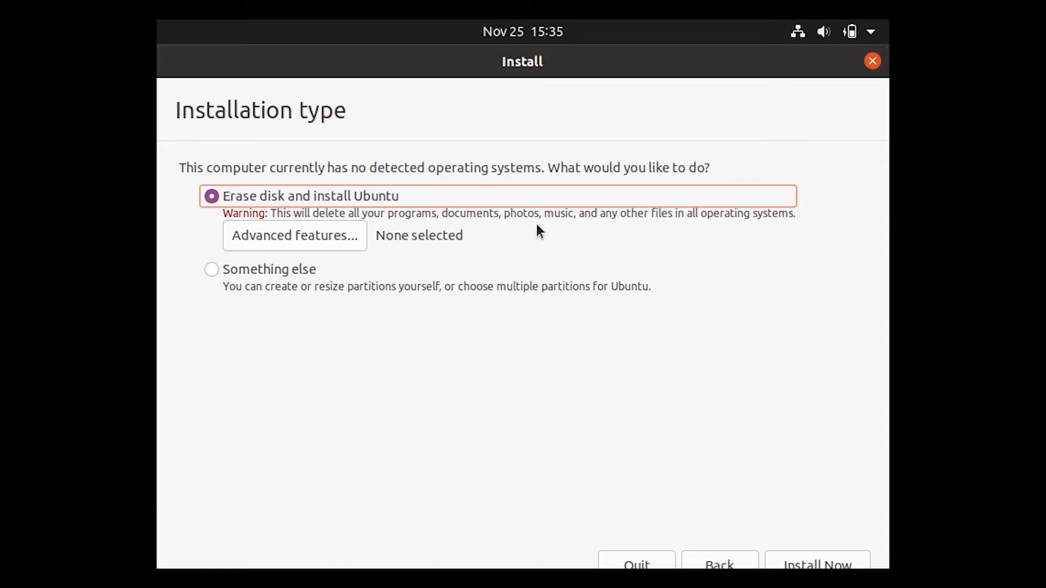
click(838, 557)
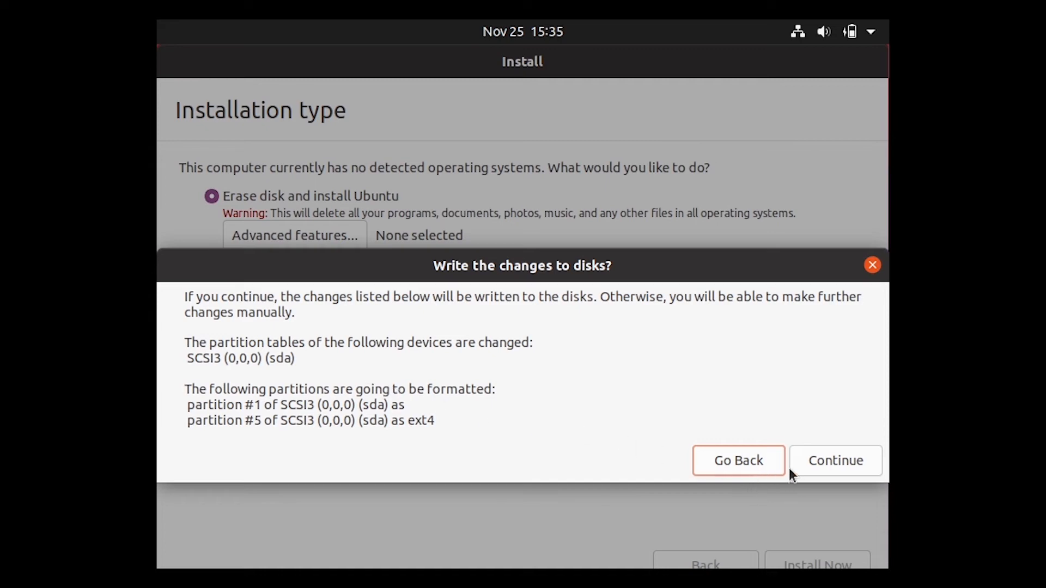
click(818, 468)
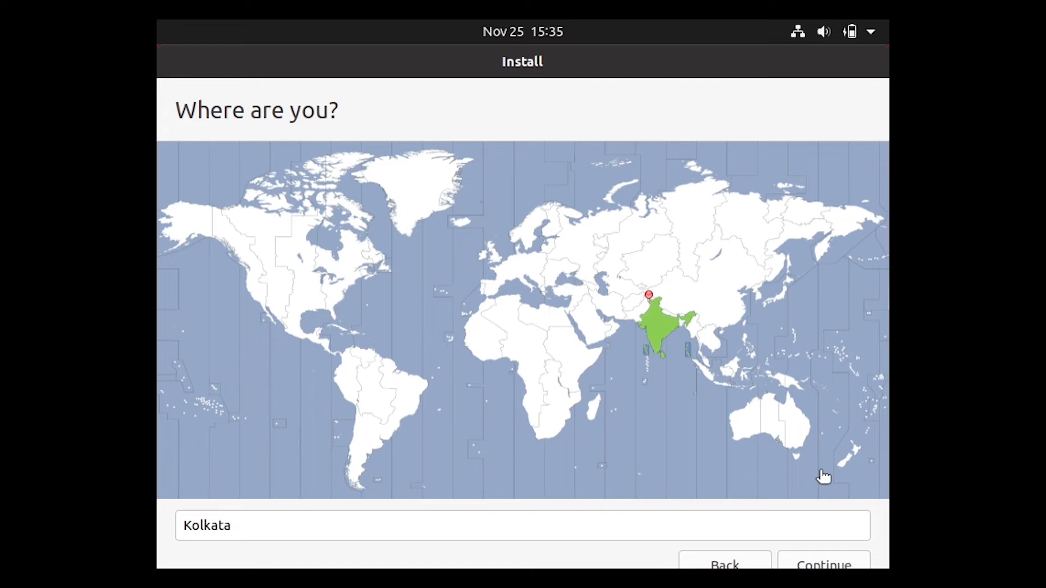
Change the location from Kolkata to Bangalore City and continue
click(692, 531)
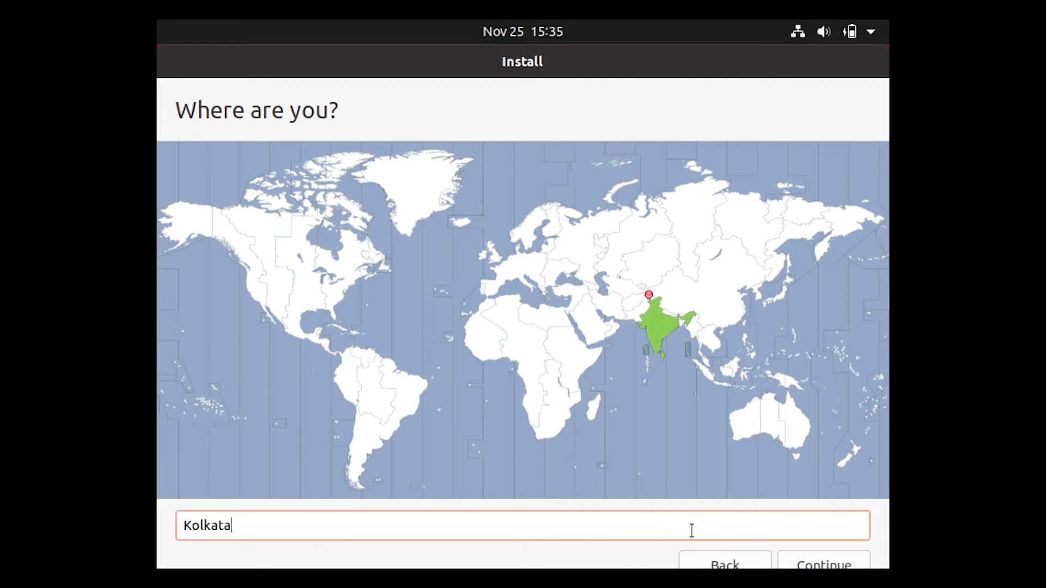
key(BackSpace)
key(BackSpace)
key(BackSpace)
key(BackSpace)
key(BackSpace)
key(BackSpace)
key(BackSpace)
text(Bangalore)
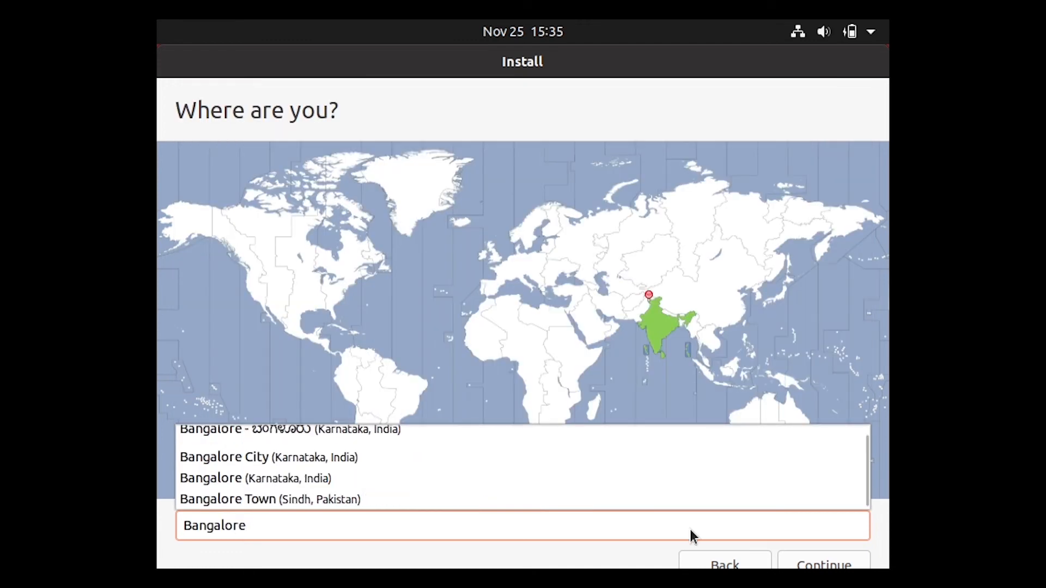
click(577, 460)
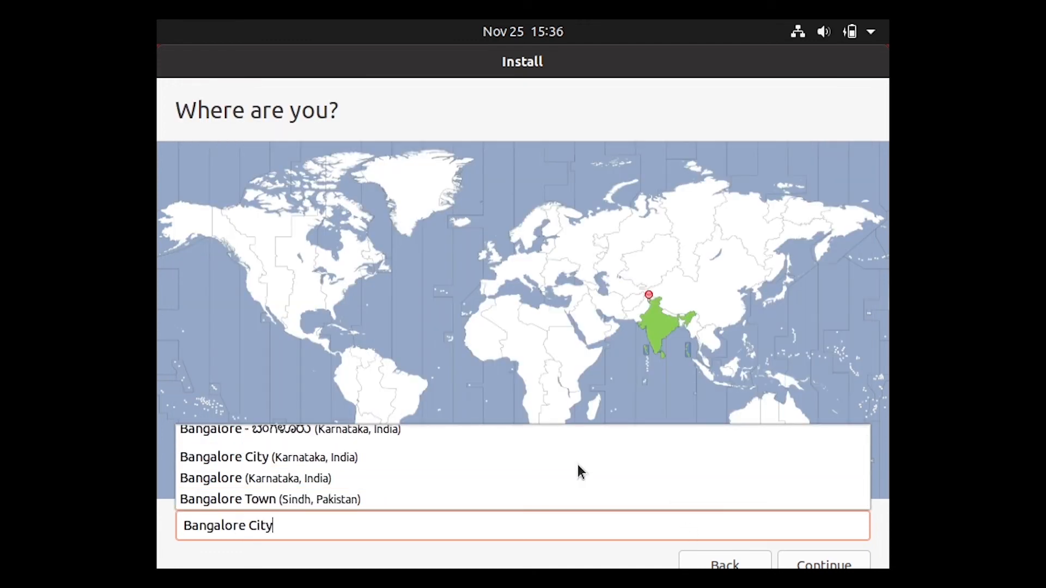
click(807, 567)
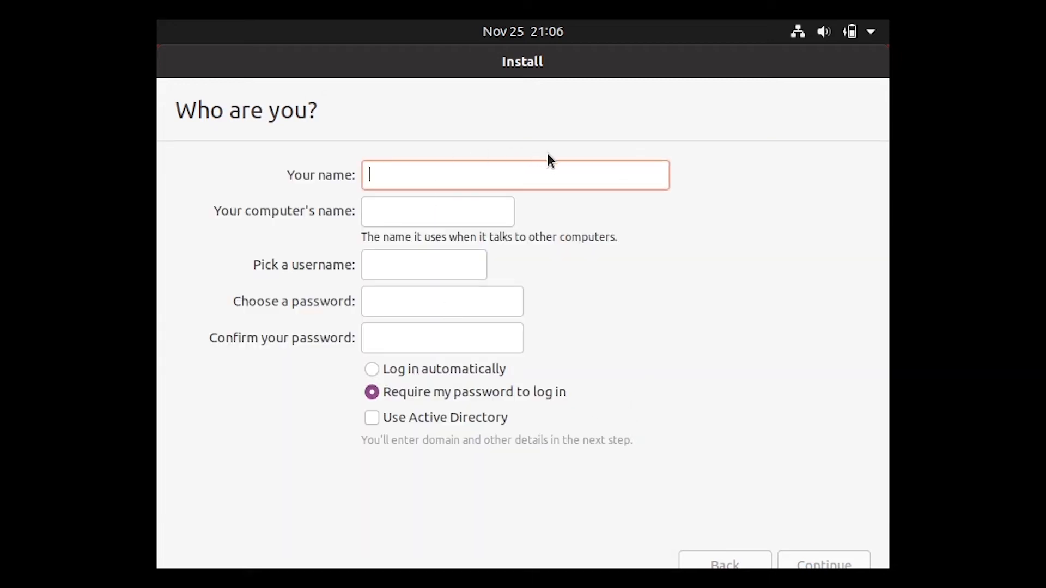
Enter the user's full name, a username and the account password
text(Khan)
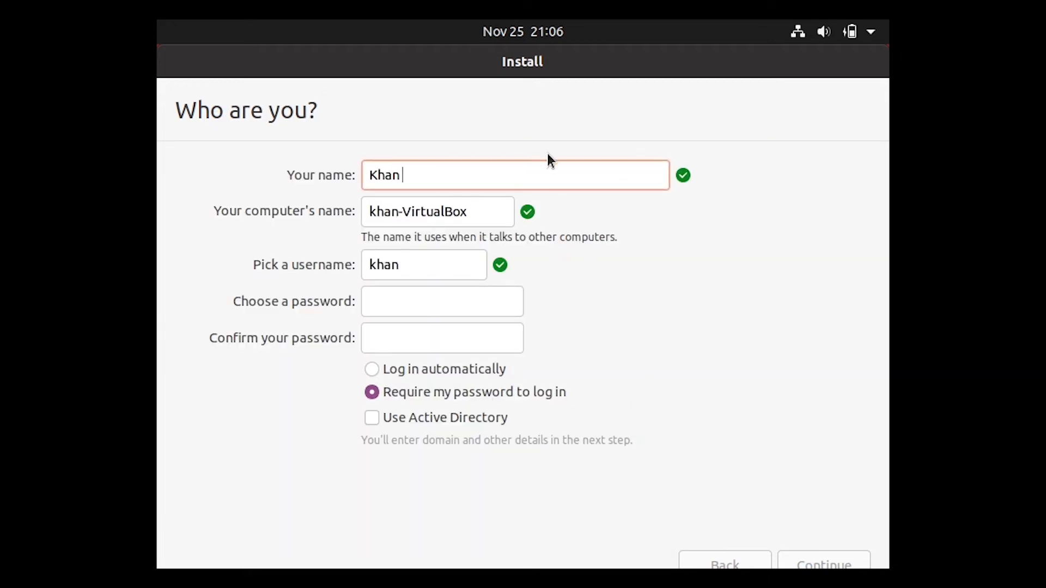
text( Shujaath)
click(420, 268)
text())
key(BackSpace)
text(007)
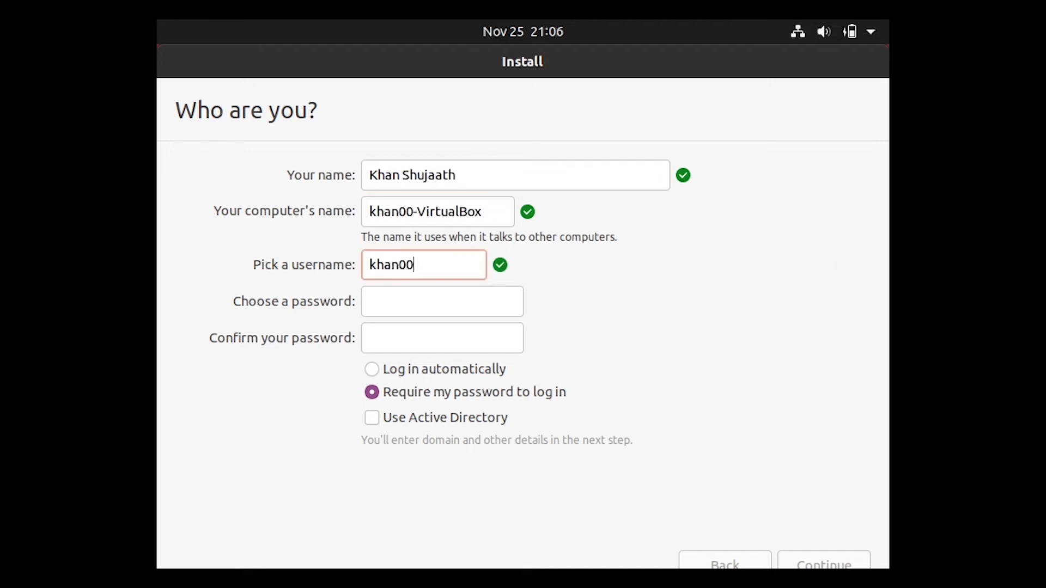
key(BackSpace)
key(BackSpace)
key(BackSpace)
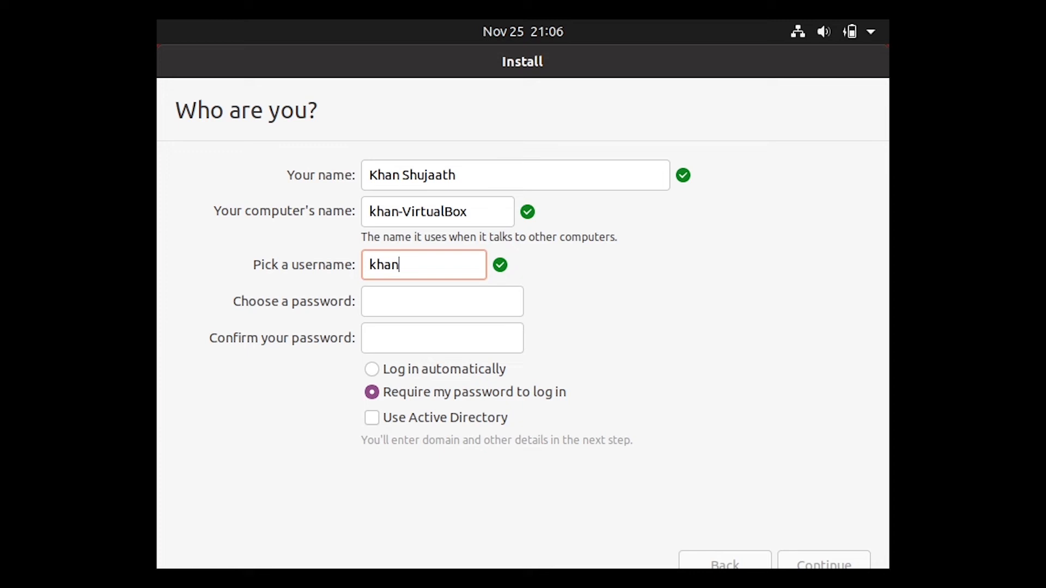
text(Shujaath)
click(456, 300)
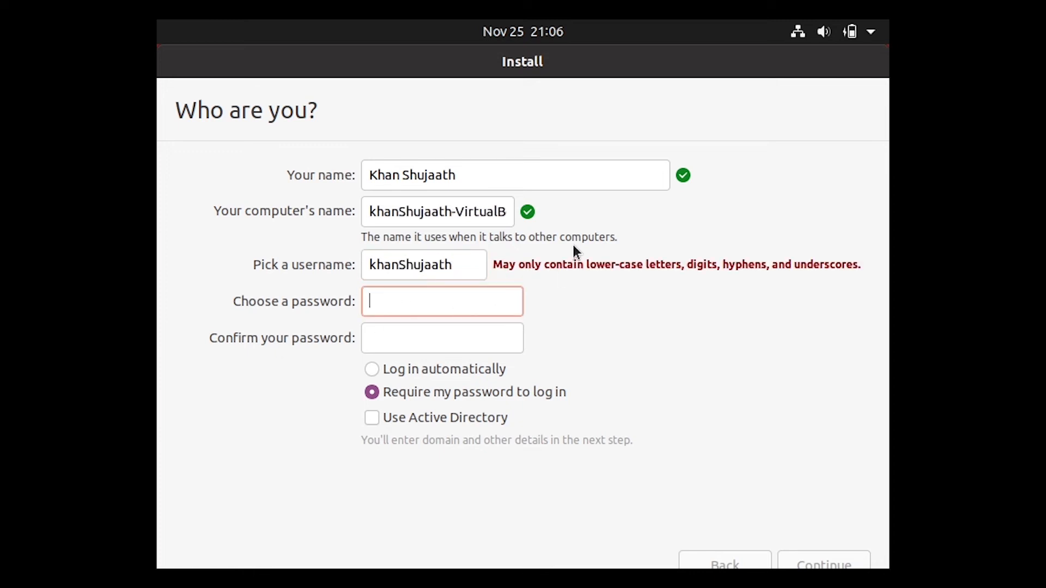
text(12345)
key(Tab)
text(12345)
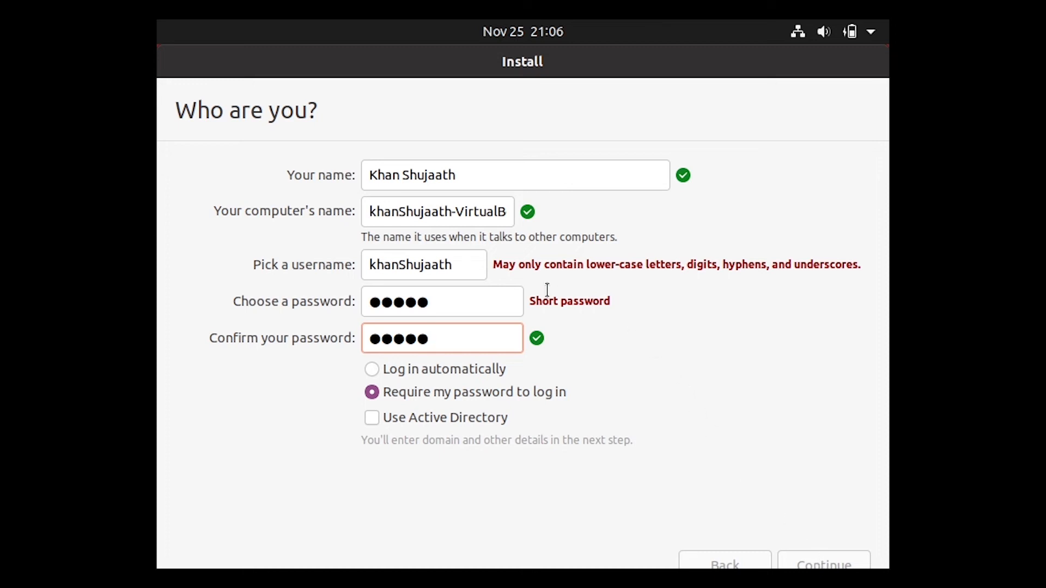
Change the capital S in the username to lower case and start the installation
click(460, 263)
key(Left)
key(Left)
key(Left)
key(Left)
key(Left)
key(Left)
key(Left)
key(BackSpace)
text(s)
click(854, 565)
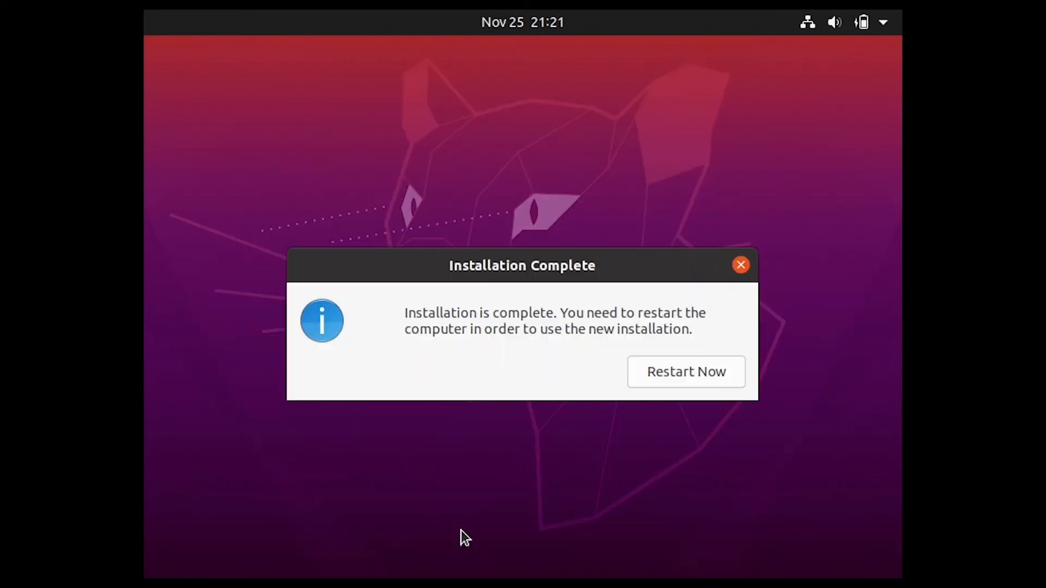
Choose Restart Now and confirm the installation medium is removed so the VM reboots
click(700, 375)
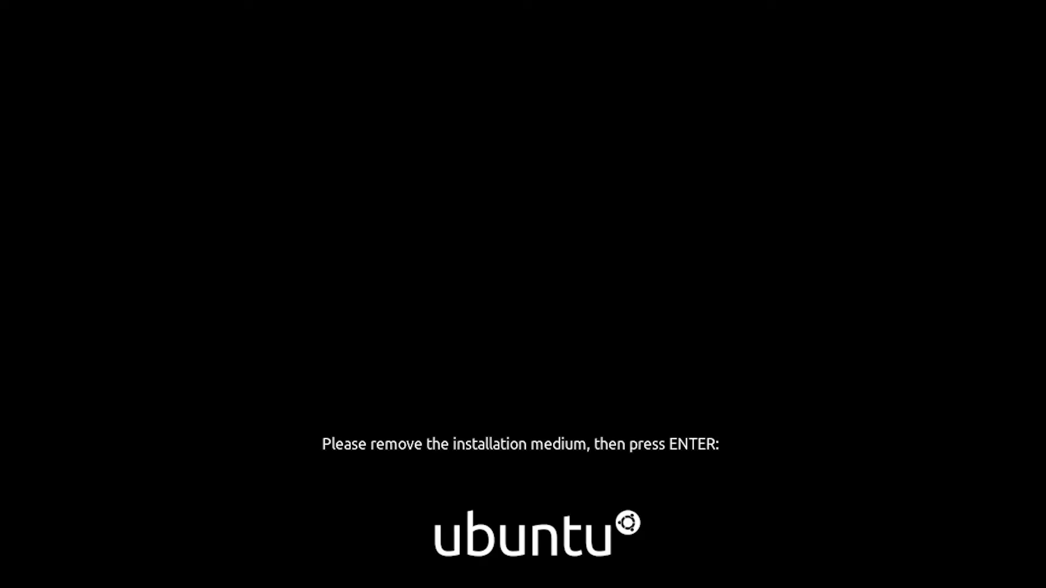
key(Return)
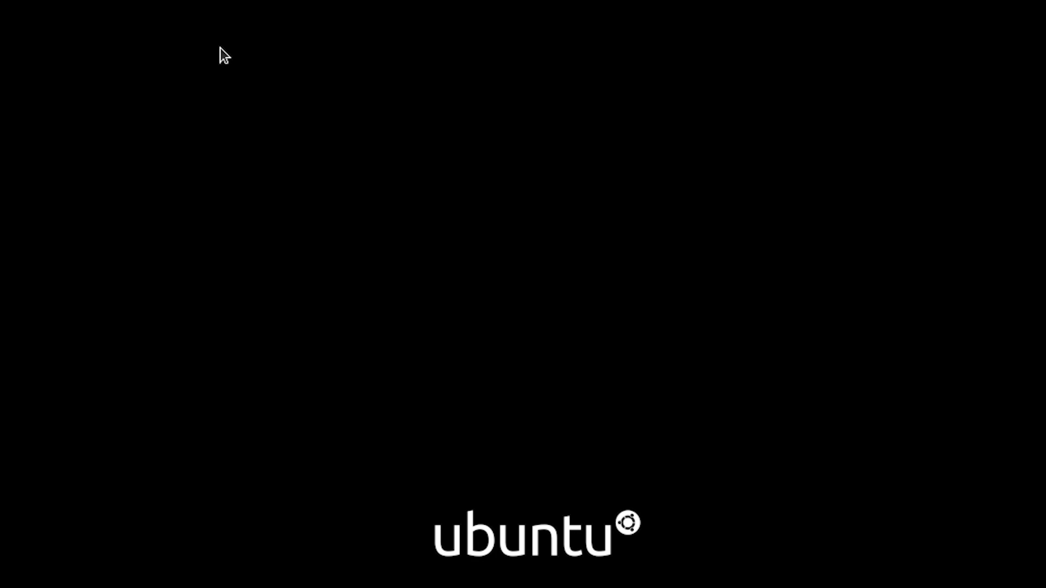
Log in as the new user with the account password and choose Google in Online Accounts
key(Return)
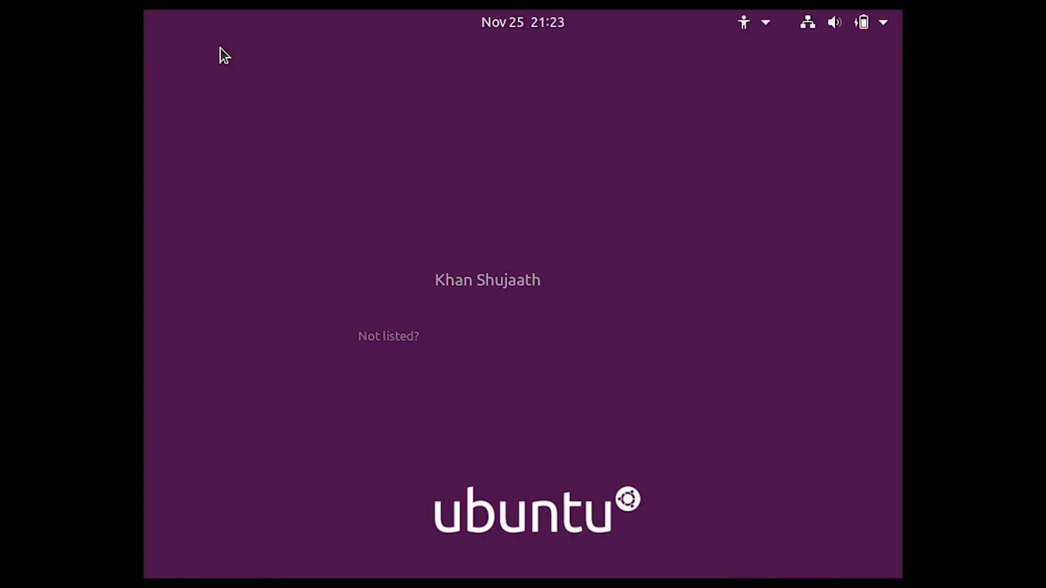
text(*****)
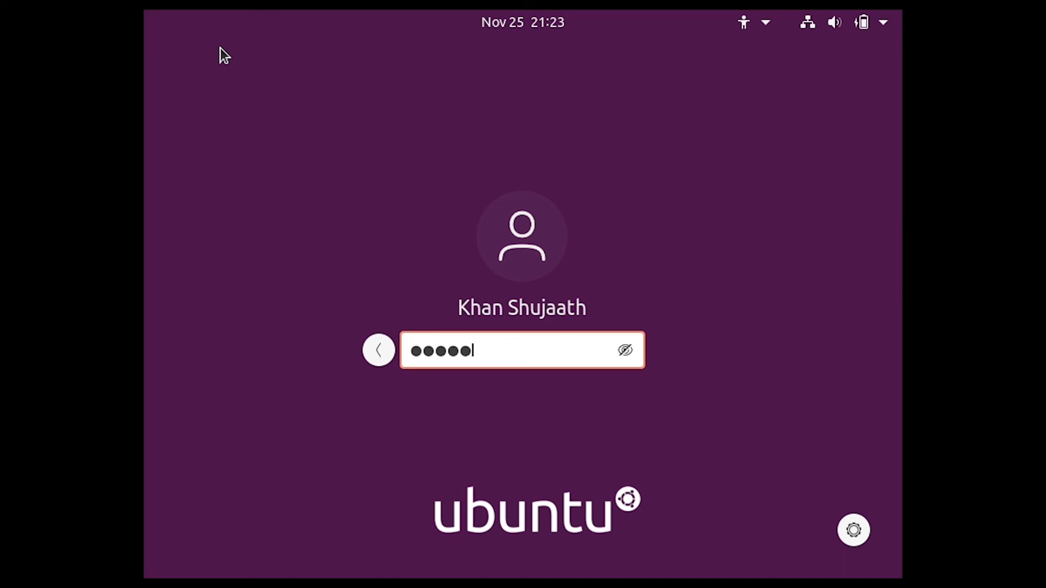
key(Return)
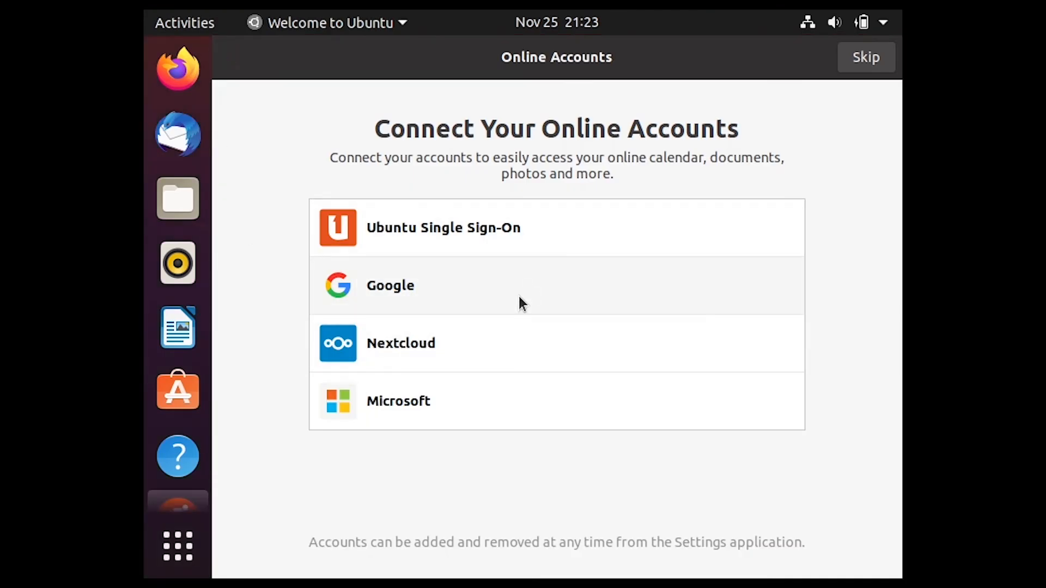
click(479, 304)
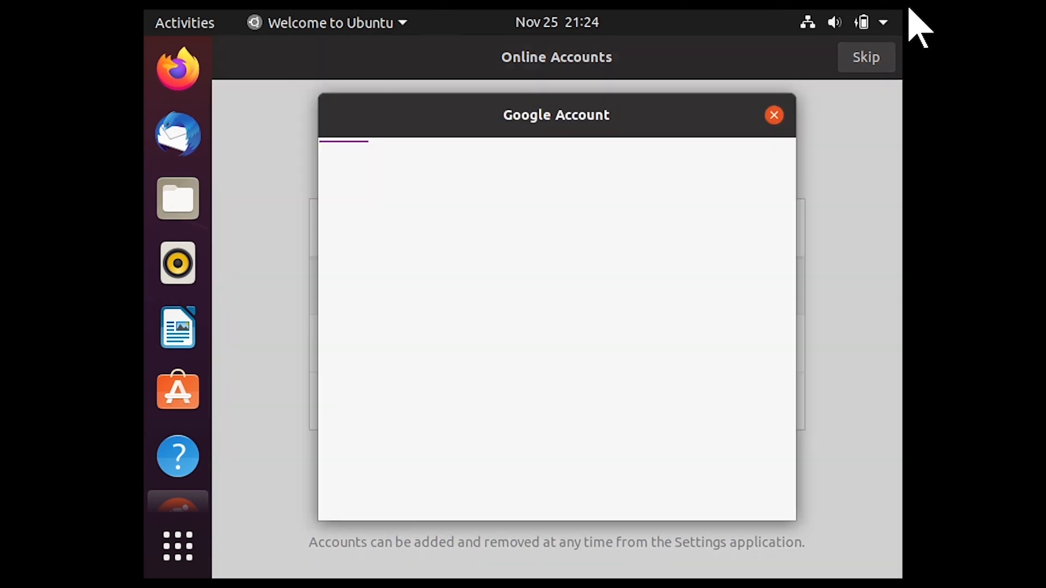